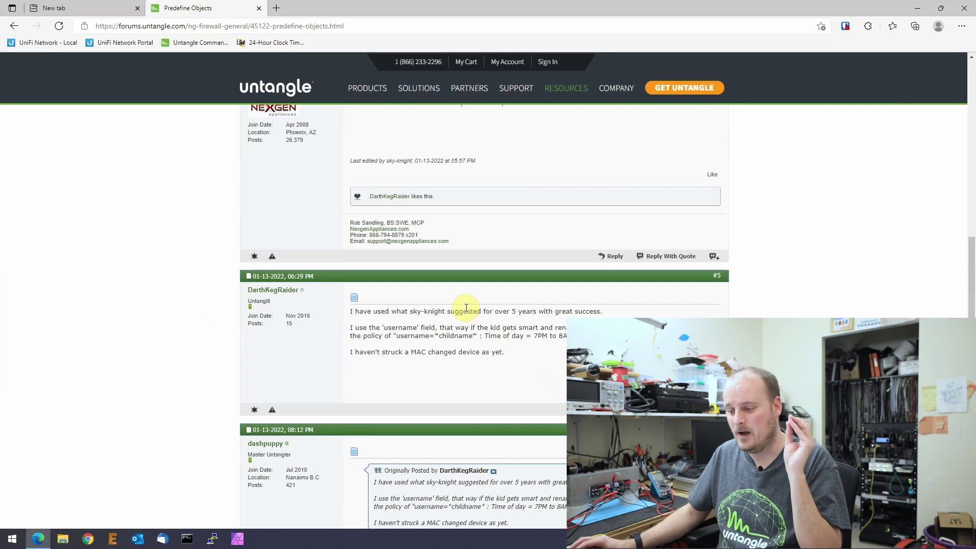
# Step: Scroll up the 'Predefine Objects' forum thread to the reply about device usernames, then switch to the empty new tab
pyautogui.scroll(3, 499, 258)
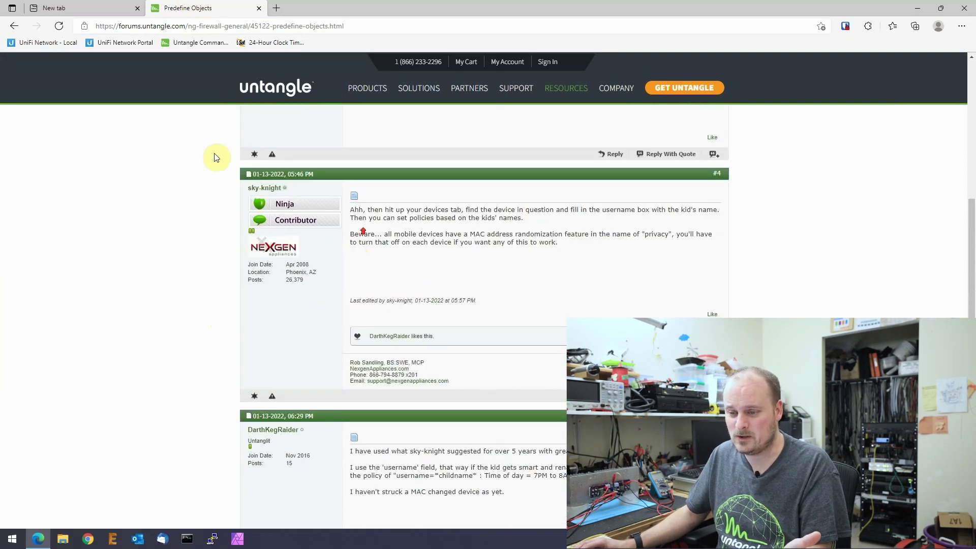
pyautogui.click(60, 9)
# Step: Log in to the Untangle admin console at 192.168.8.1 with the administrator password
pyautogui.click(182, 26)
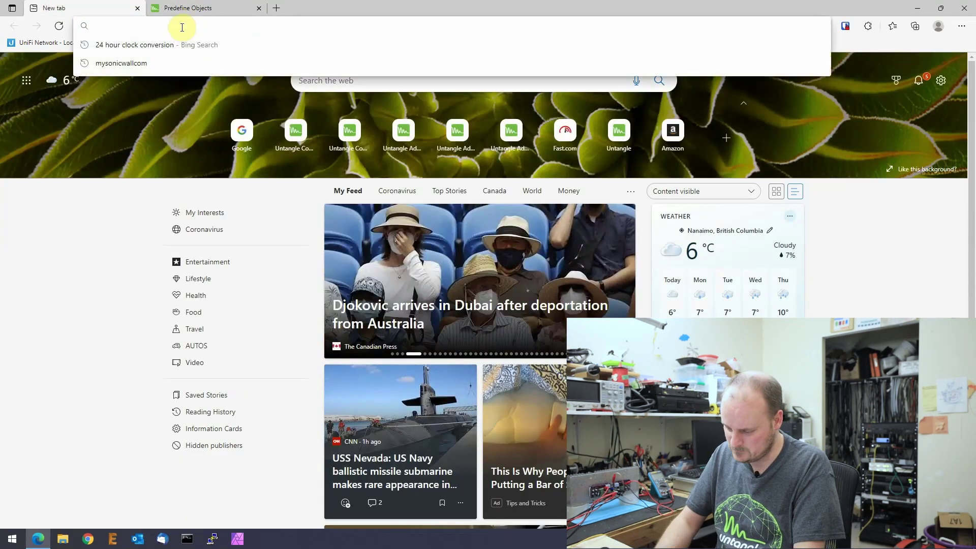
pyautogui.write('192.168.8.1')
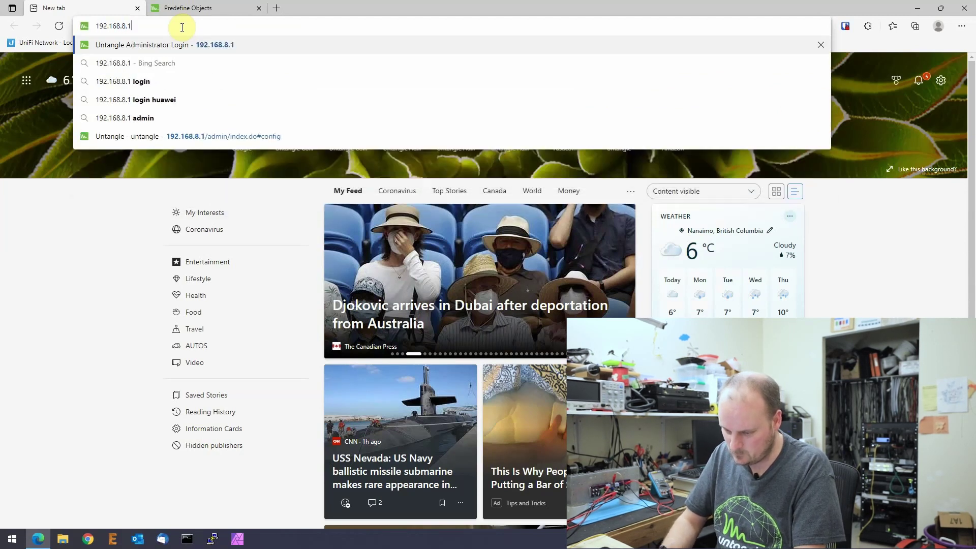
pyautogui.press('Return')
pyautogui.write('••')
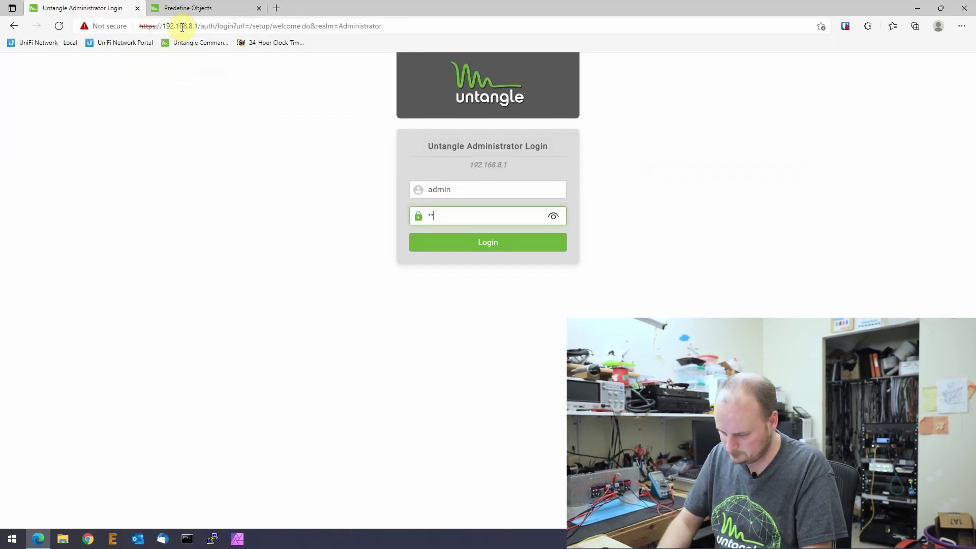
pyautogui.write('•••••••••')
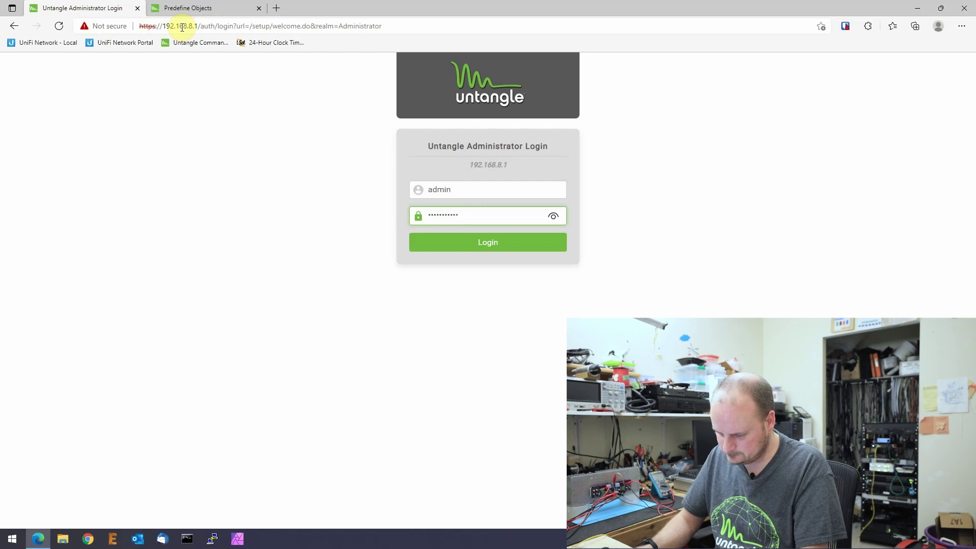
pyautogui.press('Return')
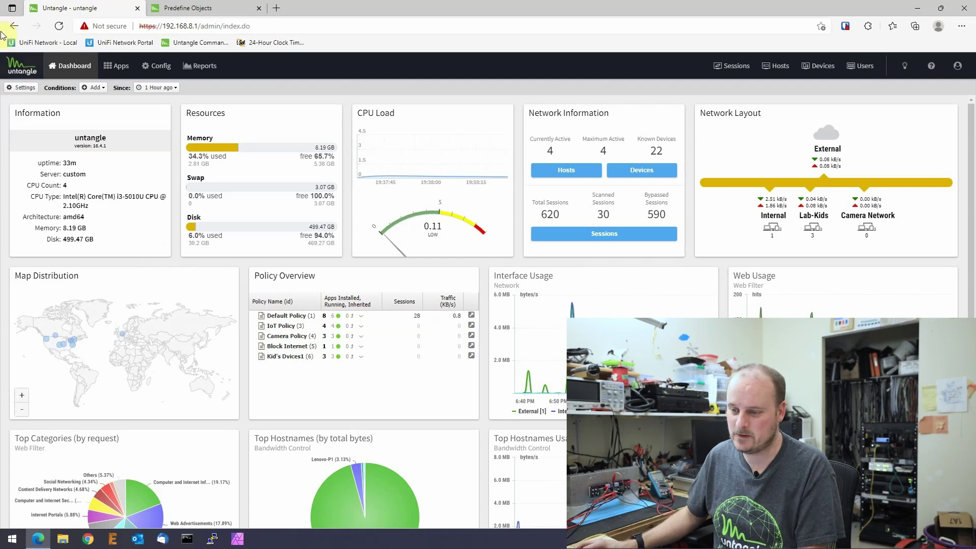
# Step: Save static DHCP entries for Test-iphone (192.168.10.65) and Kids-iphone (192.168.10.61)
pyautogui.click(157, 66)
pyautogui.click(39, 134)
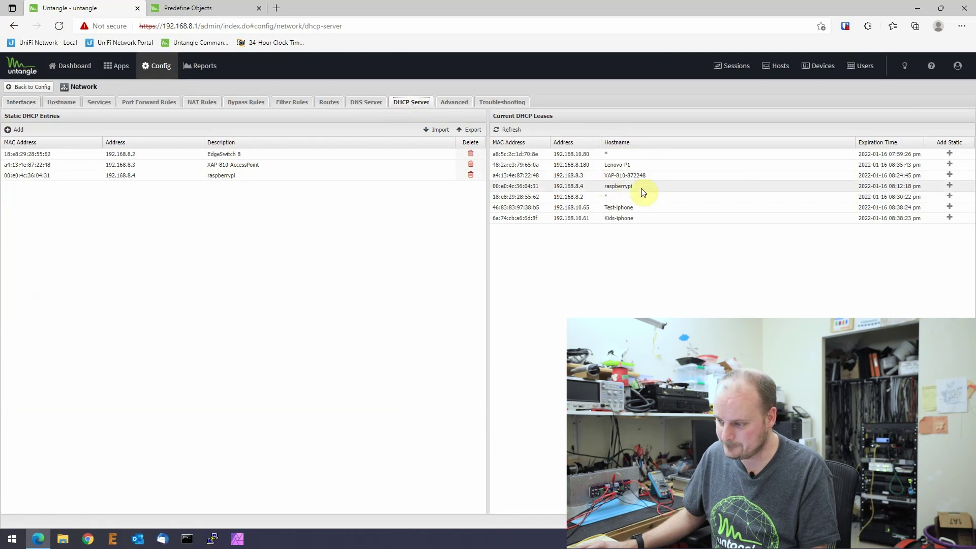
pyautogui.click(950, 208)
pyautogui.click(950, 218)
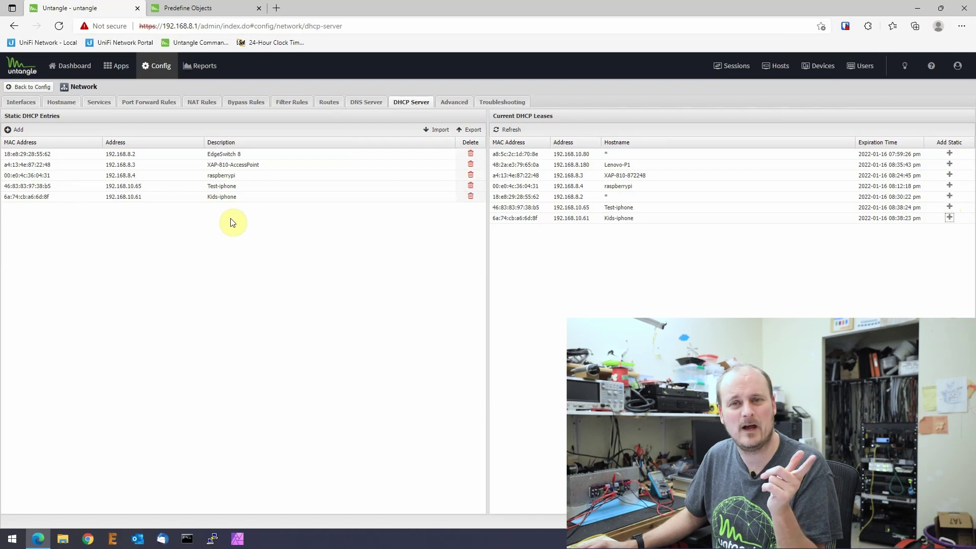
pyautogui.click(949, 522)
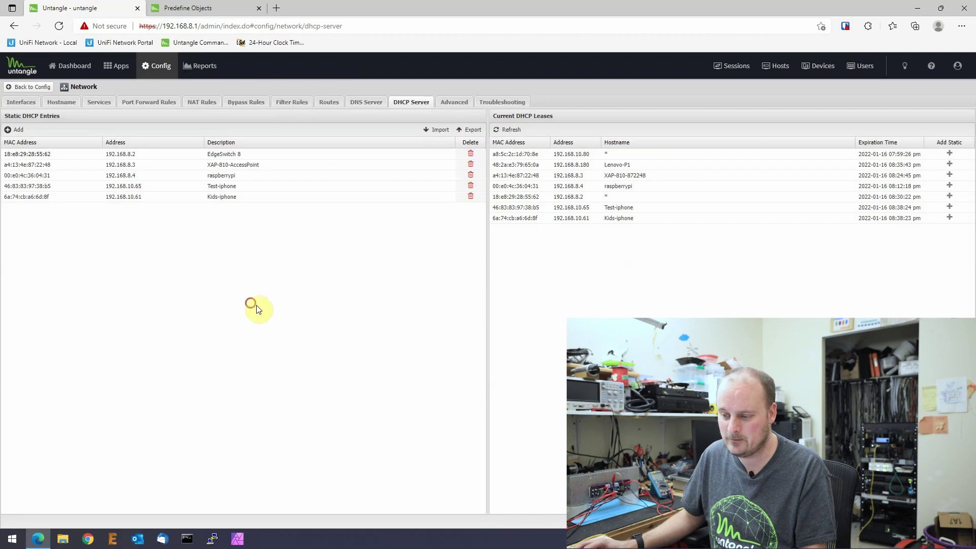
# Step: Switch to the Kid's Dvices1 policy and show Policy Manager's rules, including Kids Block Bedtime
pyautogui.click(128, 74)
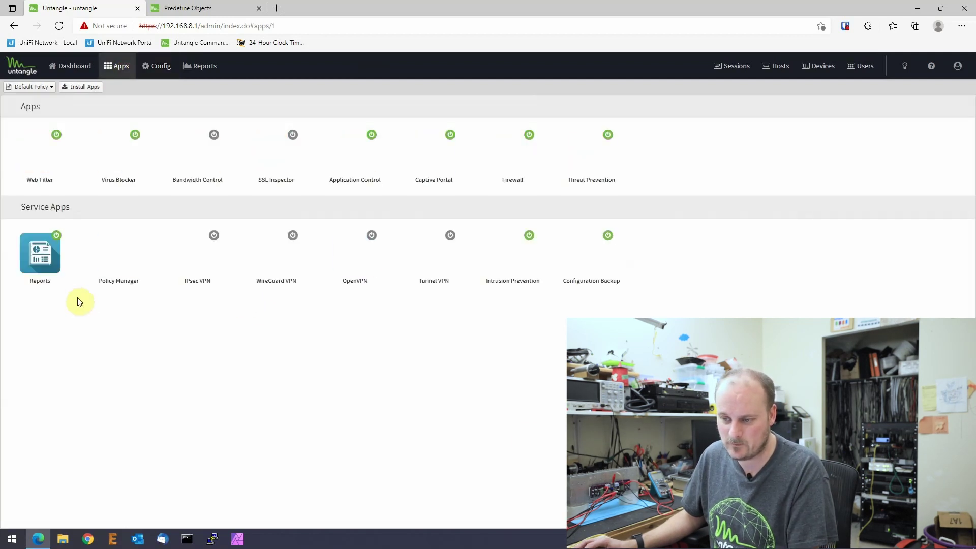
pyautogui.click(117, 259)
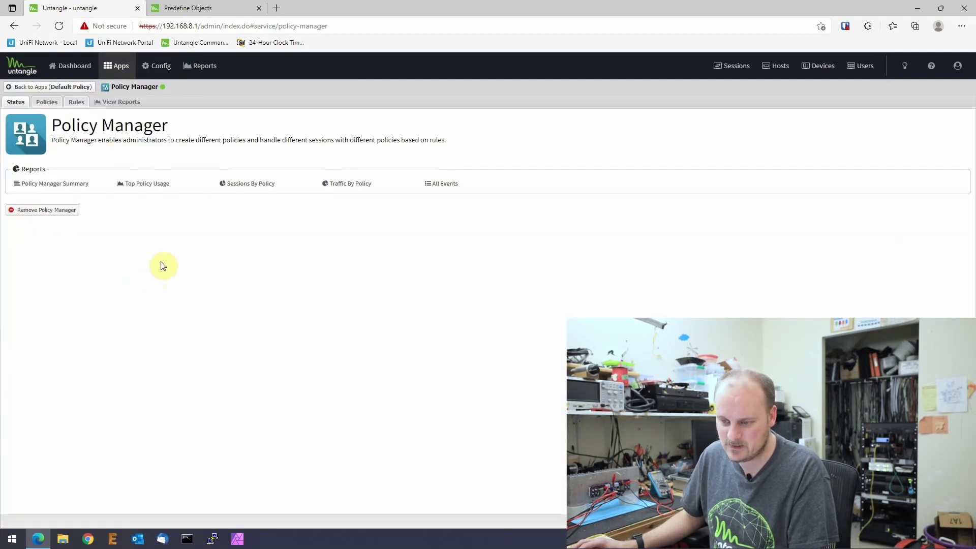
pyautogui.click(56, 88)
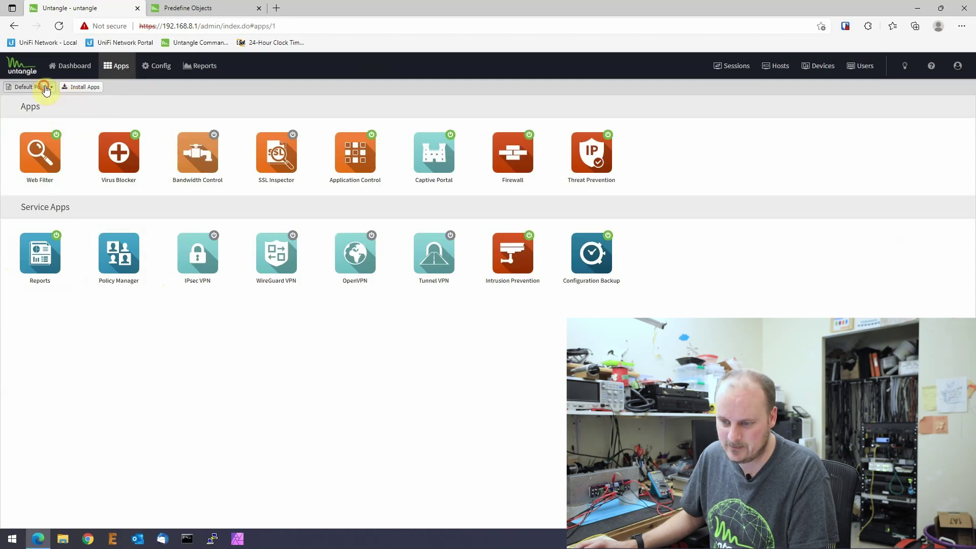
pyautogui.click(41, 87)
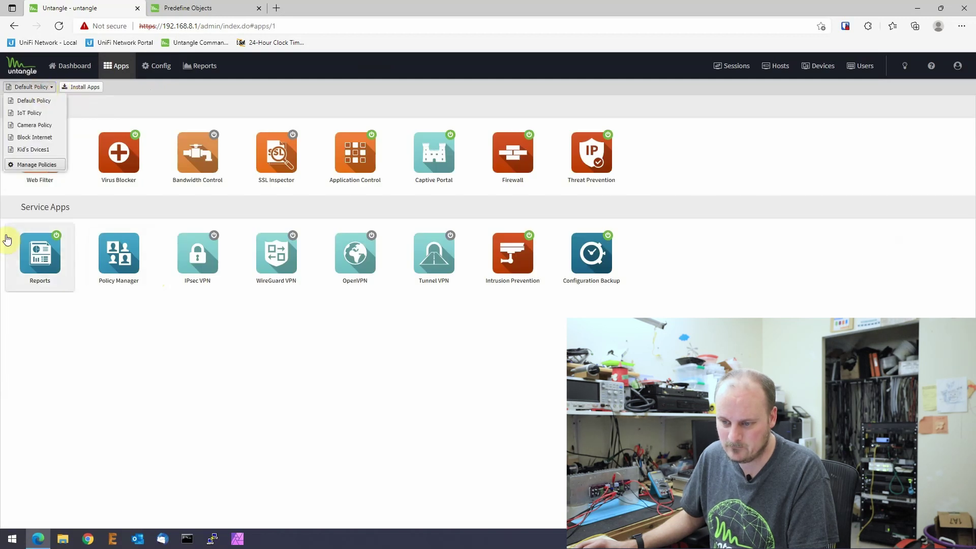
pyautogui.click(30, 150)
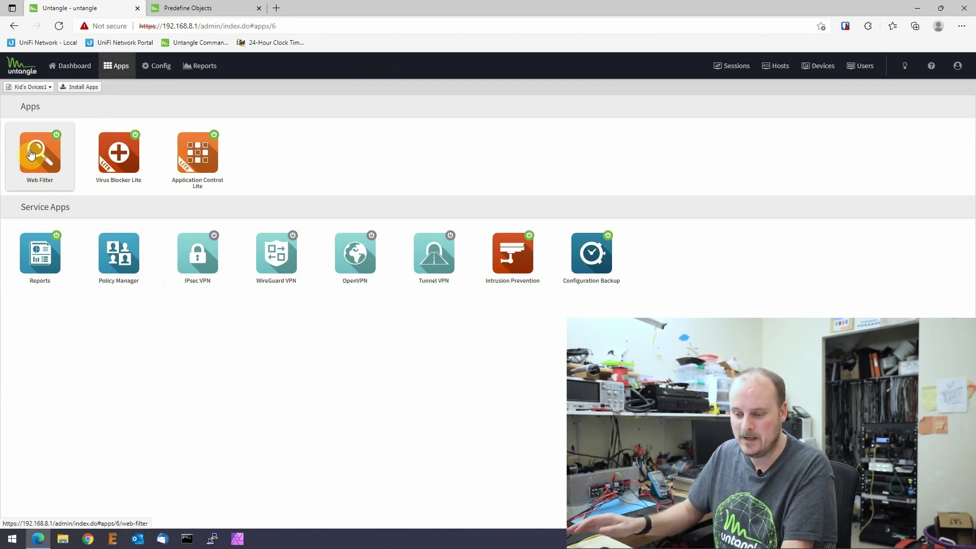
pyautogui.click(115, 254)
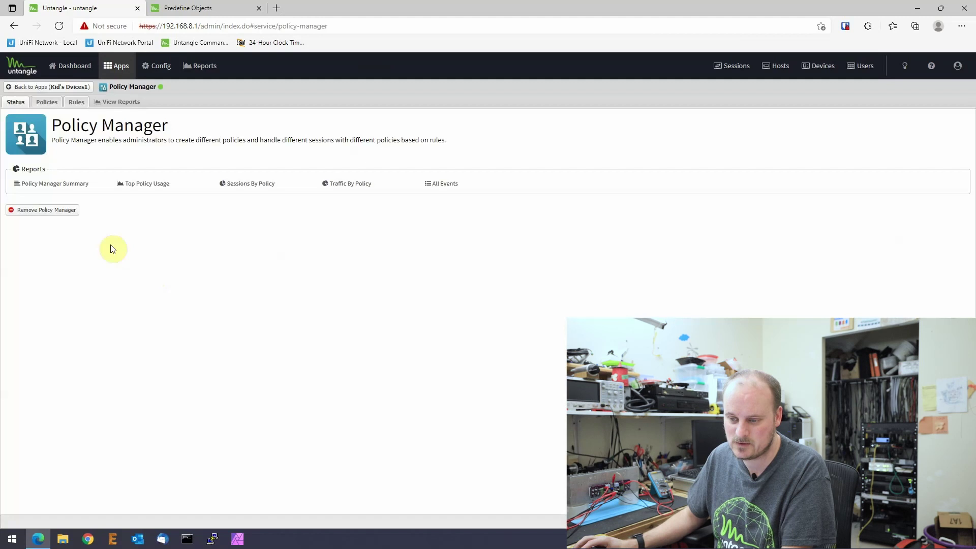
pyautogui.click(76, 101)
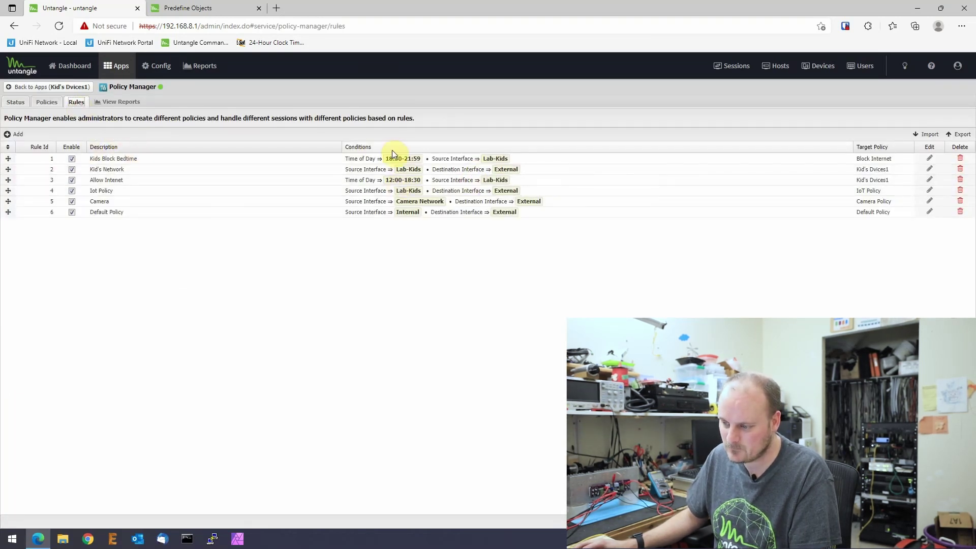
pyautogui.click(931, 159)
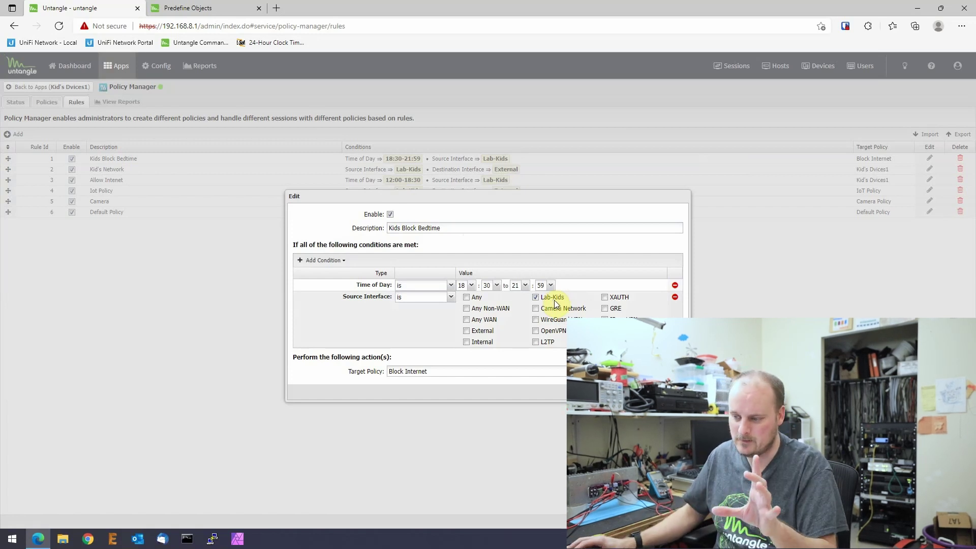
pyautogui.press('Escape')
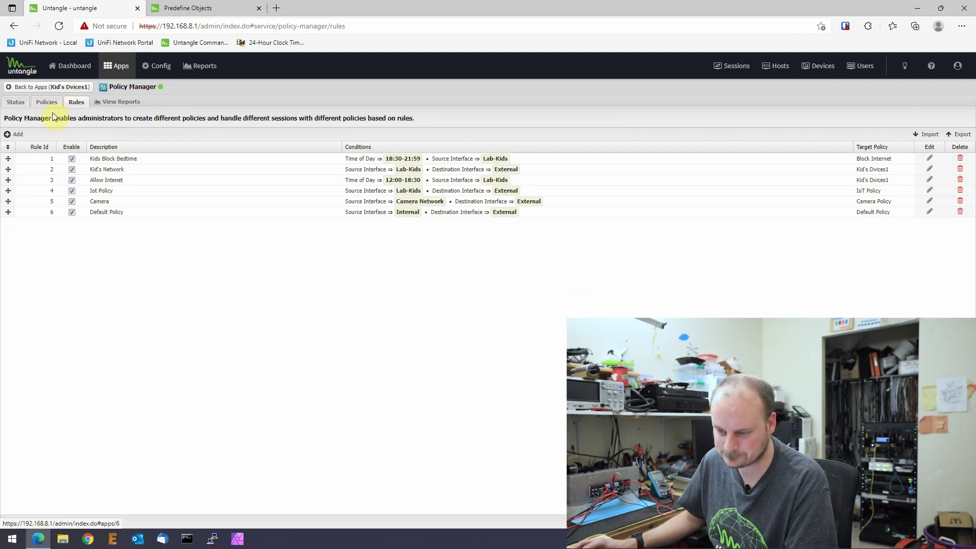
pyautogui.click(32, 102)
# Step: Switch to the Block Internet policy and show its Firewall rules
pyautogui.click(72, 87)
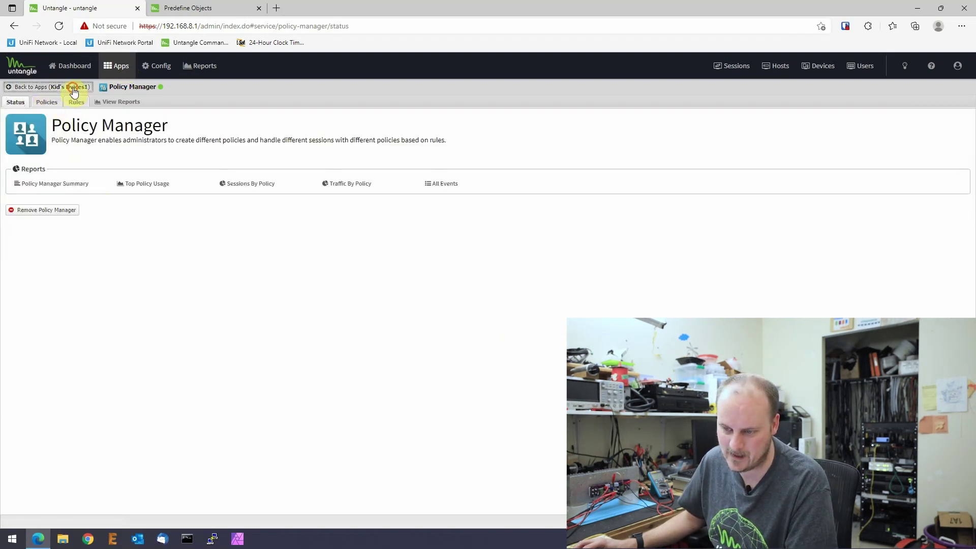
pyautogui.click(32, 87)
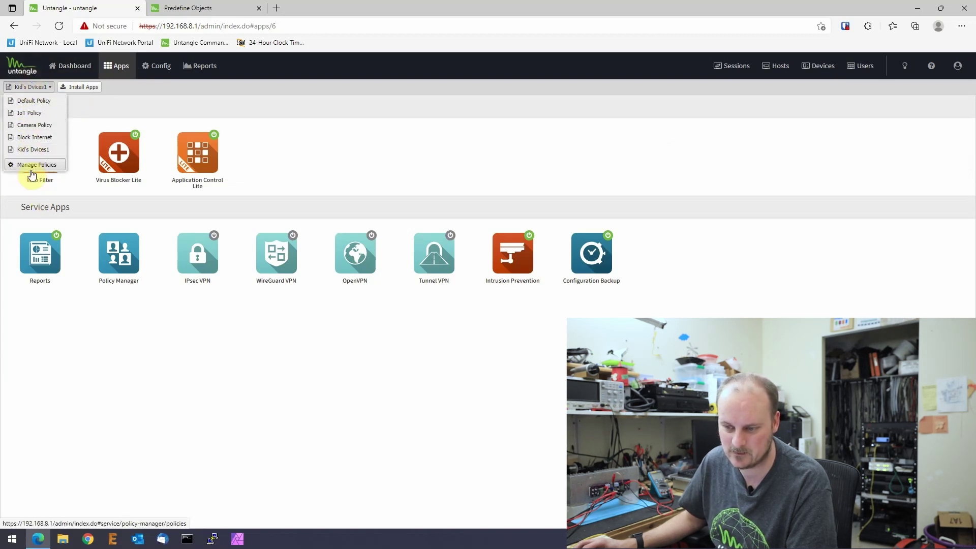
pyautogui.click(32, 137)
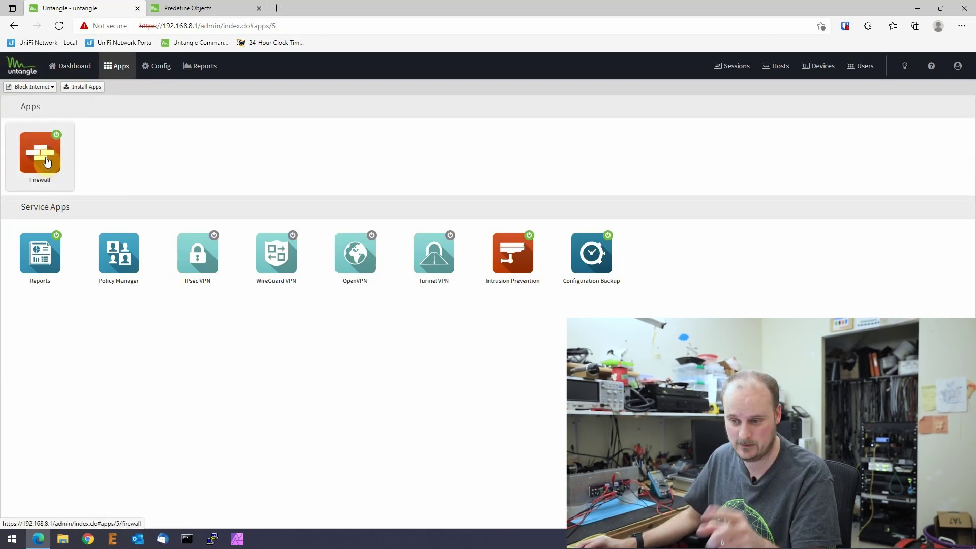
pyautogui.click(47, 162)
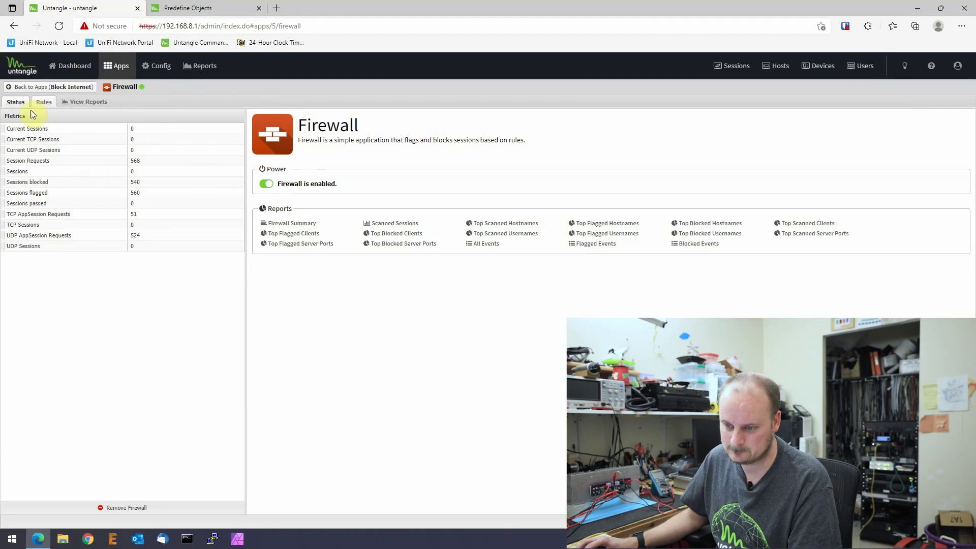
pyautogui.click(43, 101)
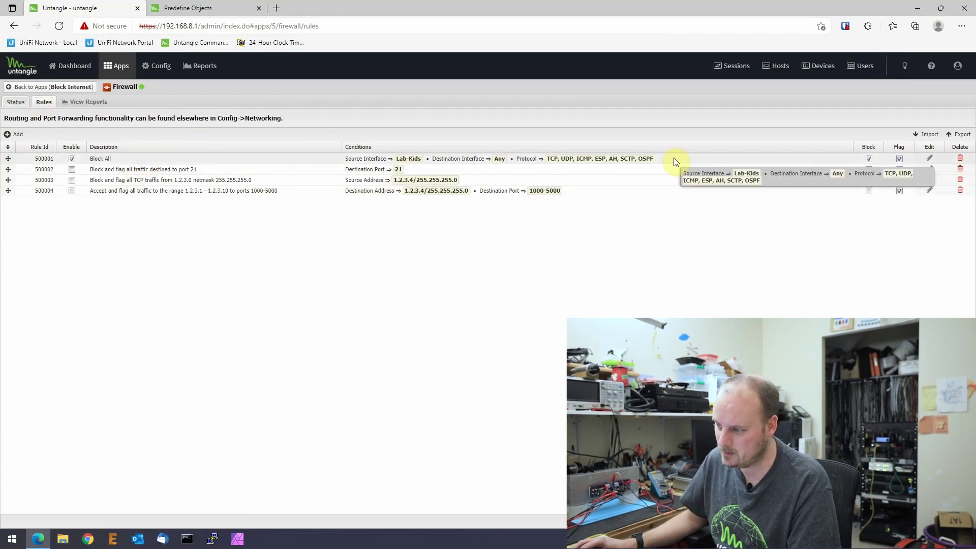
# Step: Change the Block All rule's destination interface from Any to External and save it
pyautogui.click(928, 158)
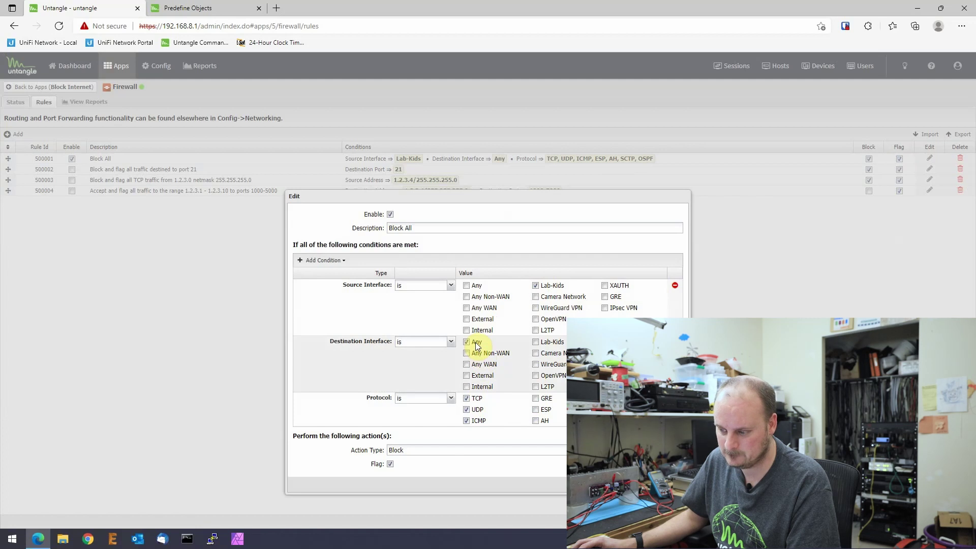
pyautogui.click(467, 375)
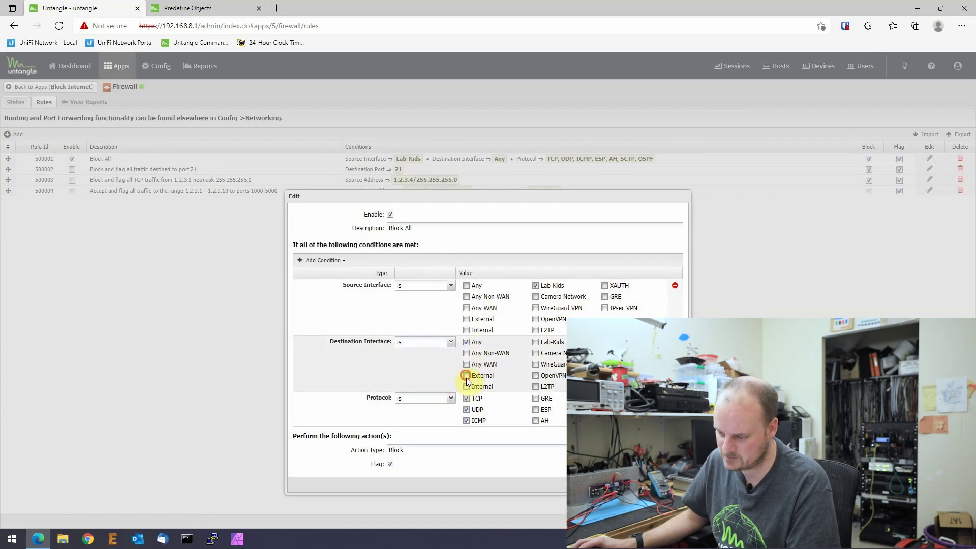
pyautogui.click(466, 343)
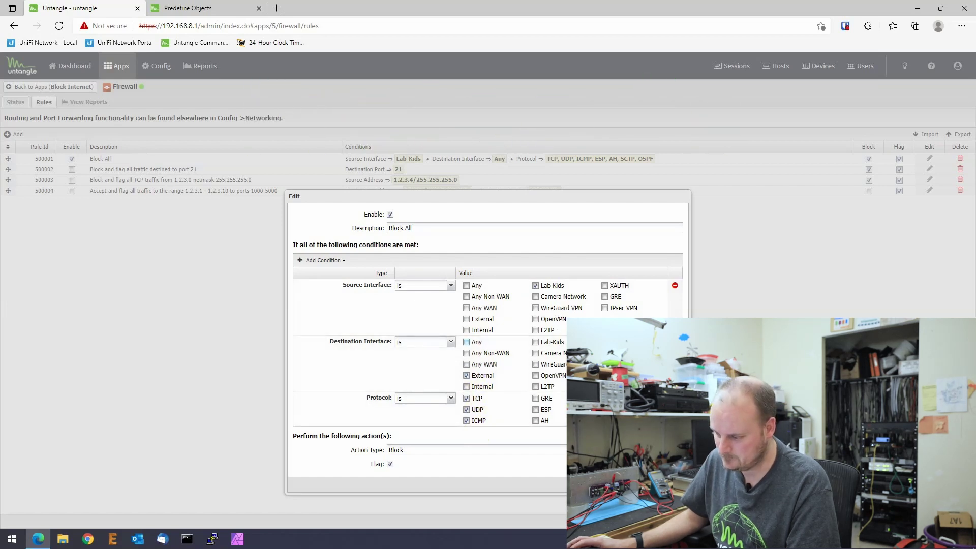
pyautogui.press('Return')
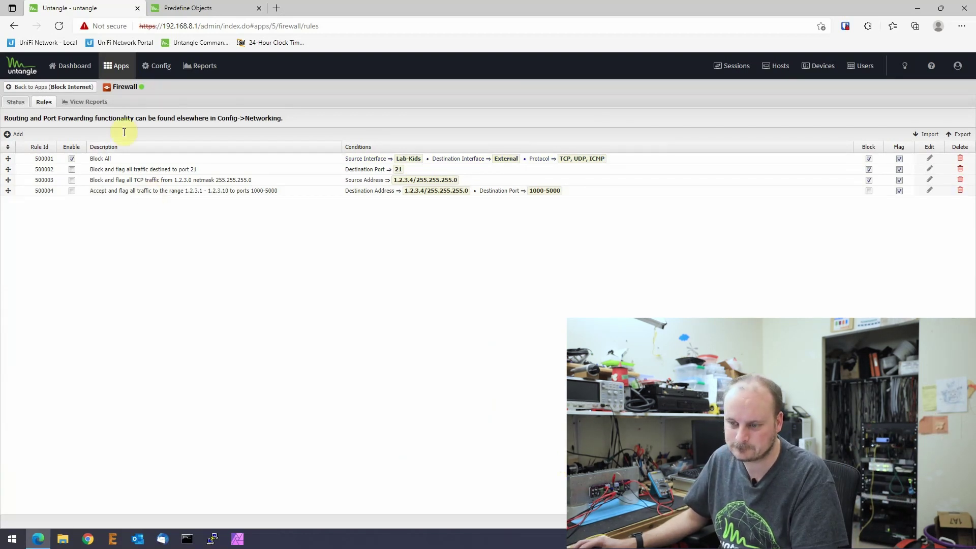
pyautogui.click(49, 87)
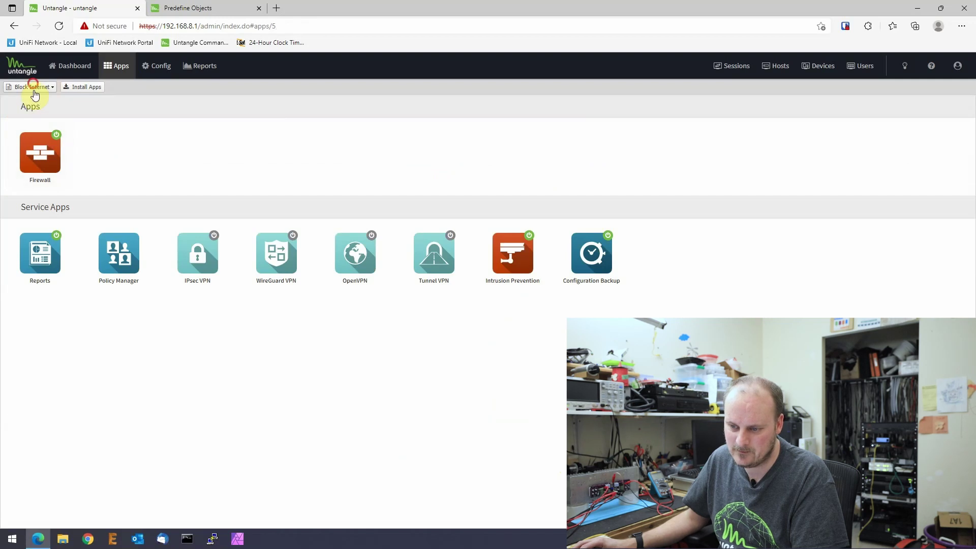
# Step: Switch back to the Kid's Dvices1 policy and open its Policy Manager app
pyautogui.click(33, 87)
pyautogui.click(33, 153)
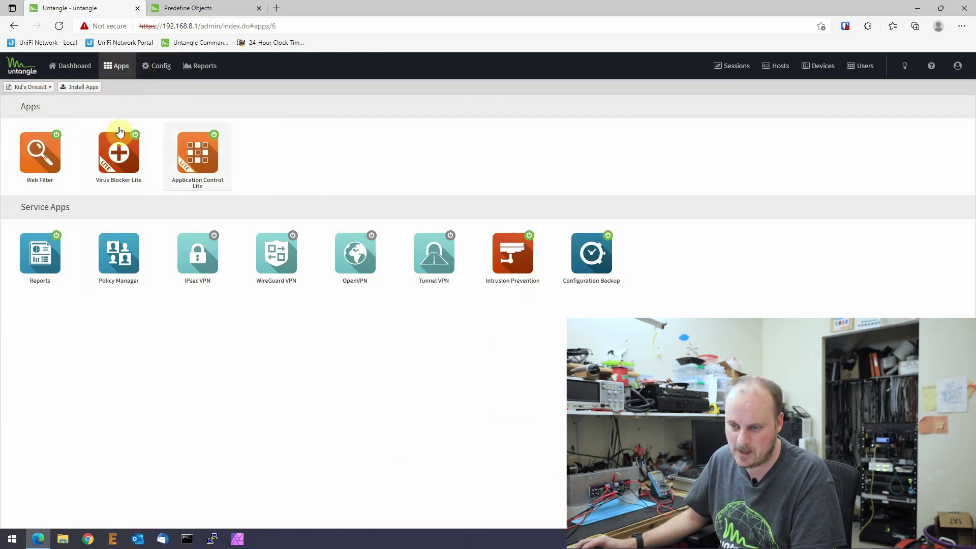
pyautogui.click(118, 252)
# Step: Show the Policy Manager rules table with the Kids Block Bedtime rule
pyautogui.click(77, 103)
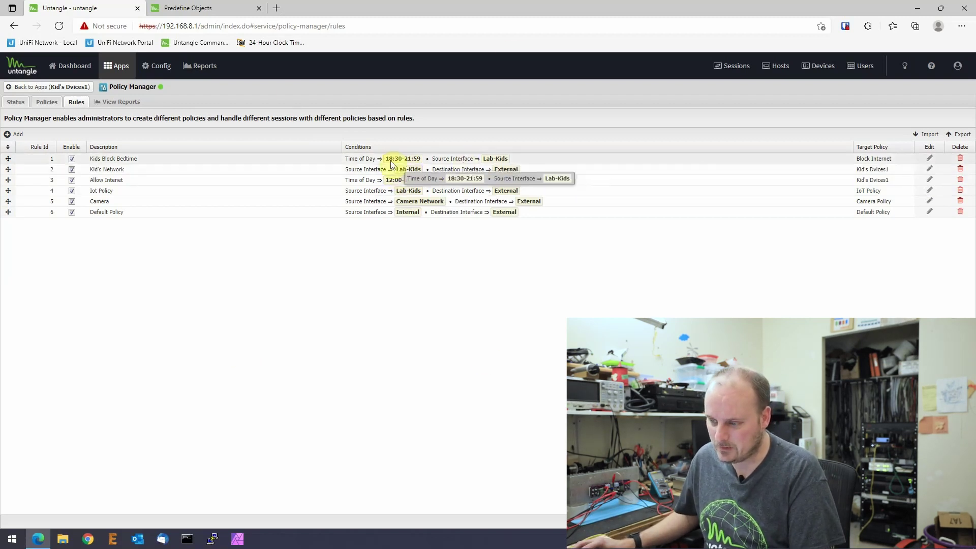
# Step: Inspect the Kids Block Bedtime rule's start hour and condition types unchanged, then go to Devices
pyautogui.click(930, 159)
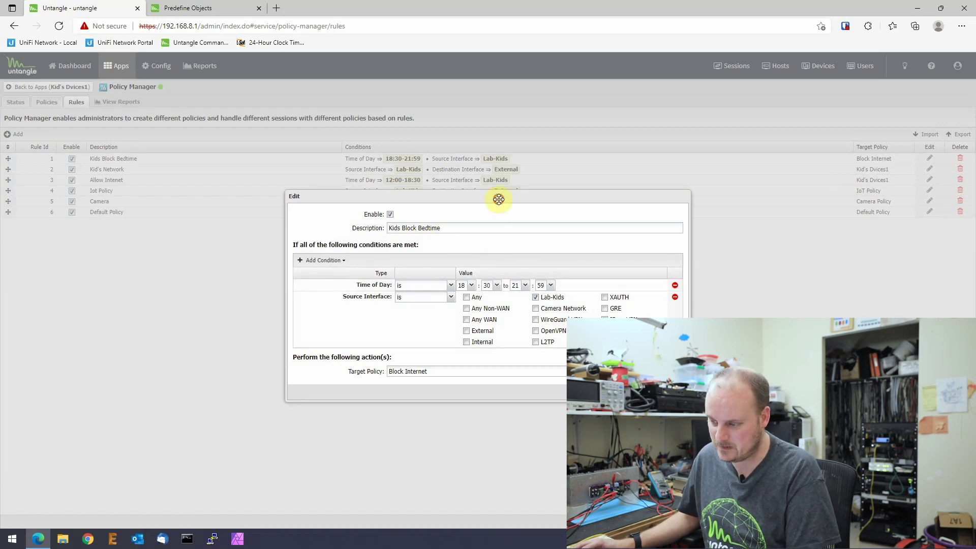
pyautogui.moveTo(499, 199); pyautogui.dragTo(463, 187)
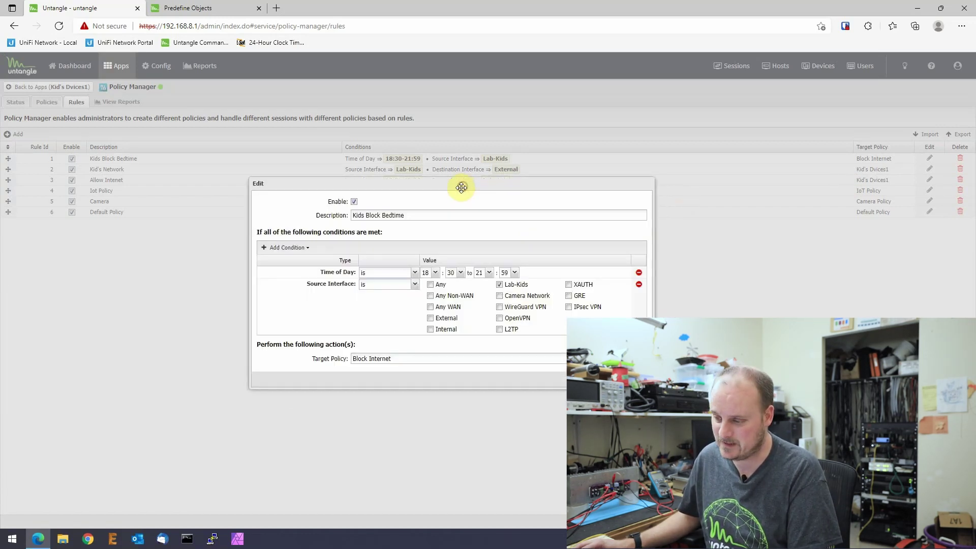
pyautogui.click(434, 274)
pyautogui.click(436, 276)
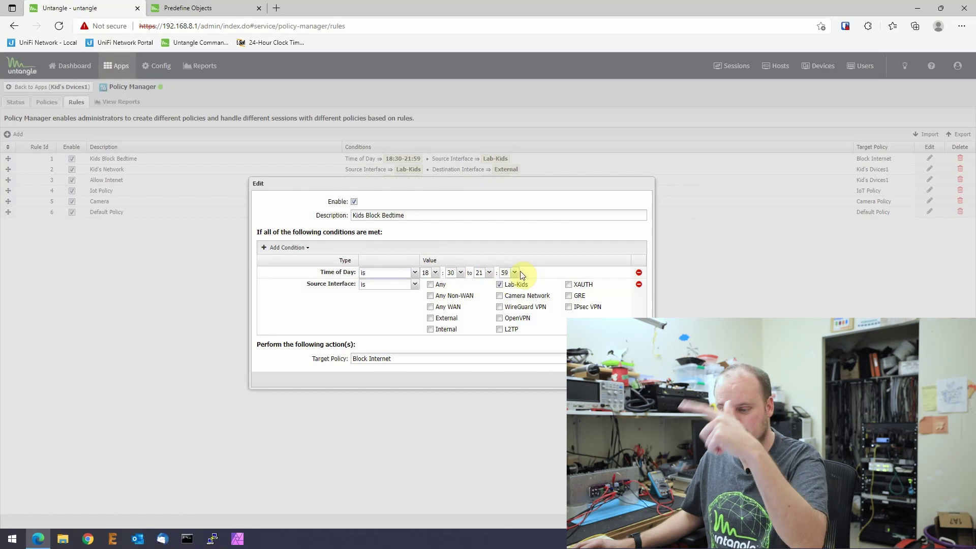
pyautogui.click(287, 248)
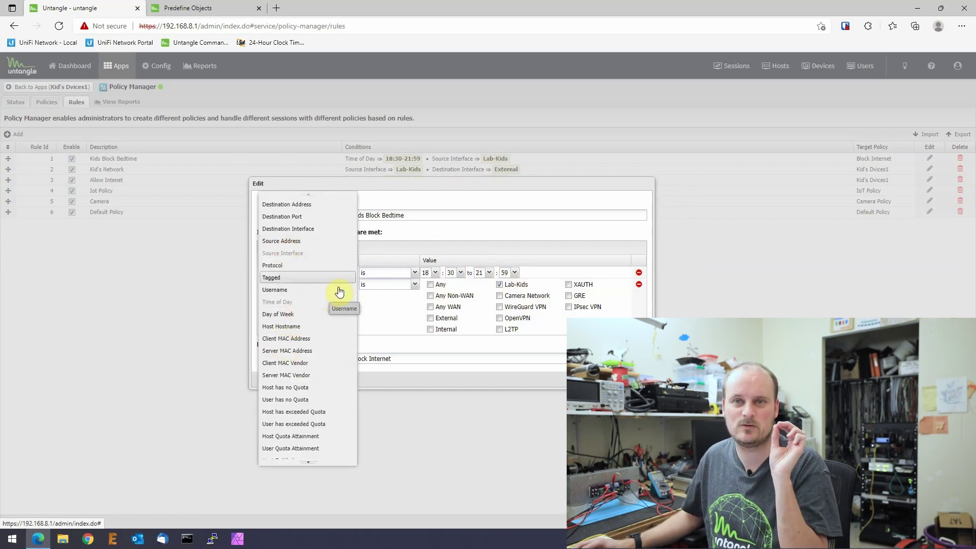
pyautogui.click(447, 379)
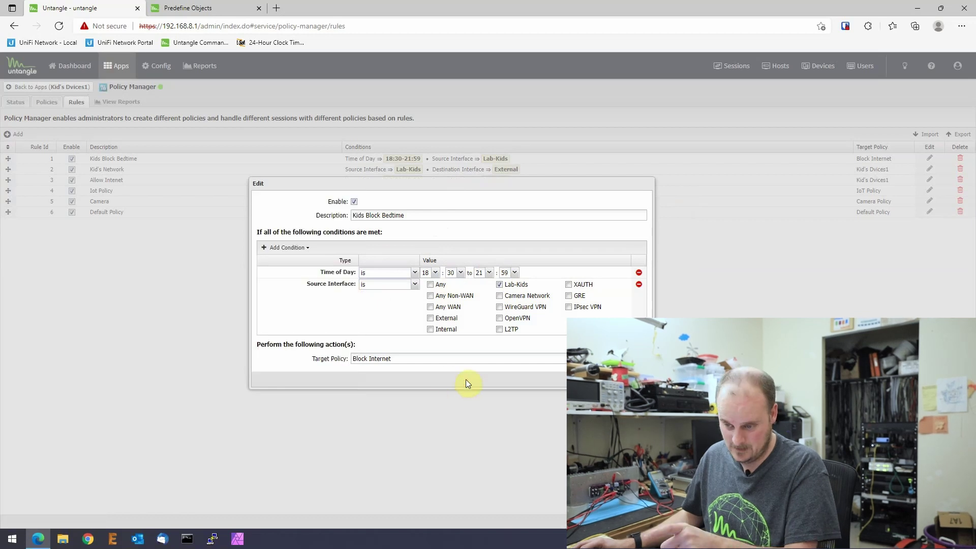
pyautogui.click(610, 381)
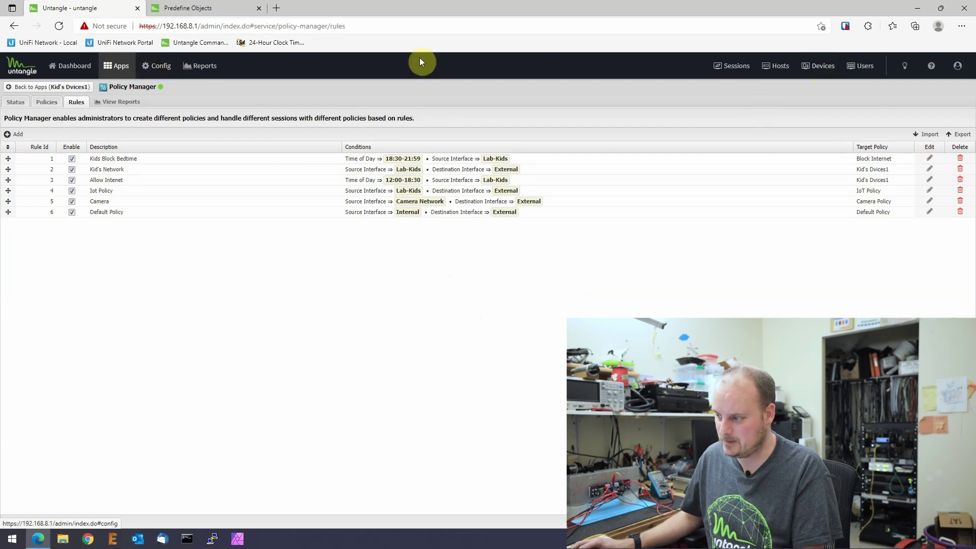
pyautogui.click(818, 66)
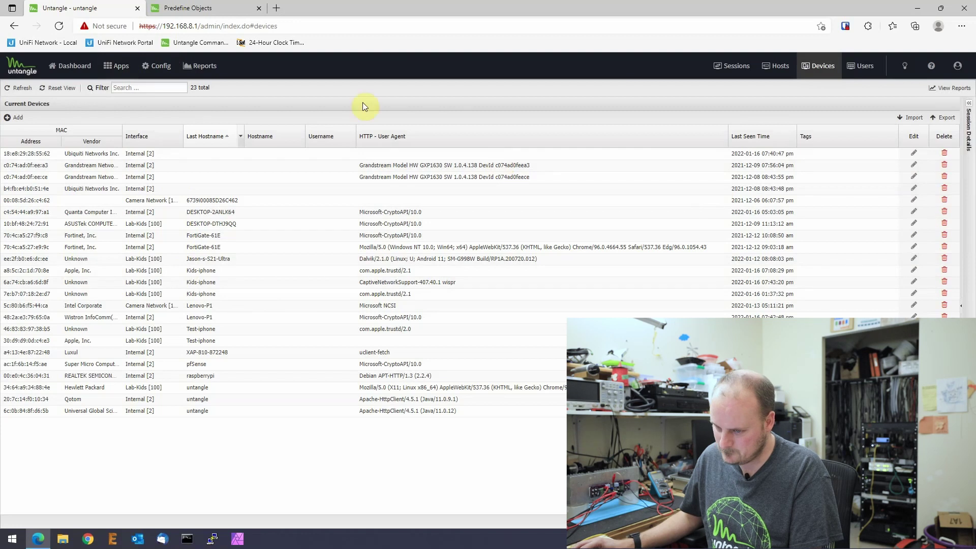
# Step: Refresh the devices list, select Kids-iphone, then reread the forum reply about device usernames
pyautogui.click(13, 89)
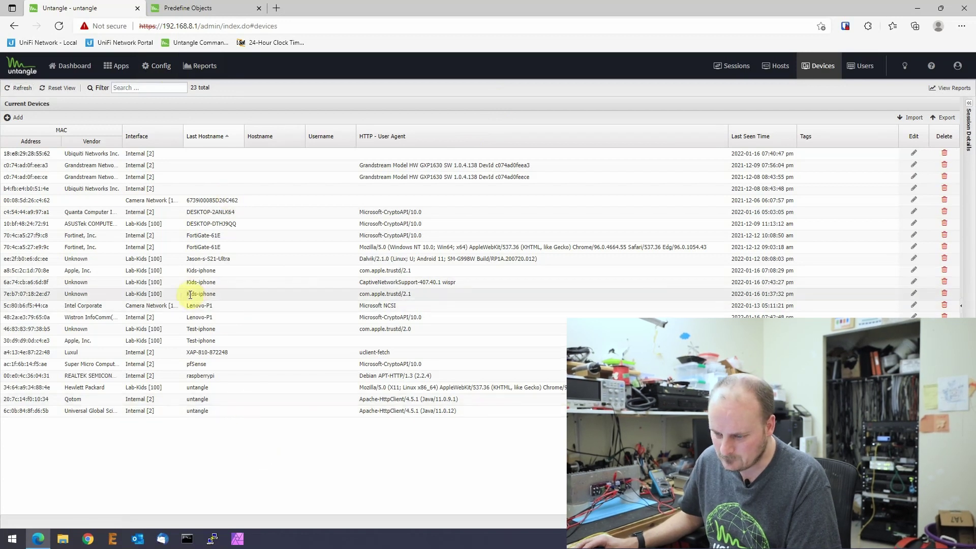
pyautogui.click(48, 271)
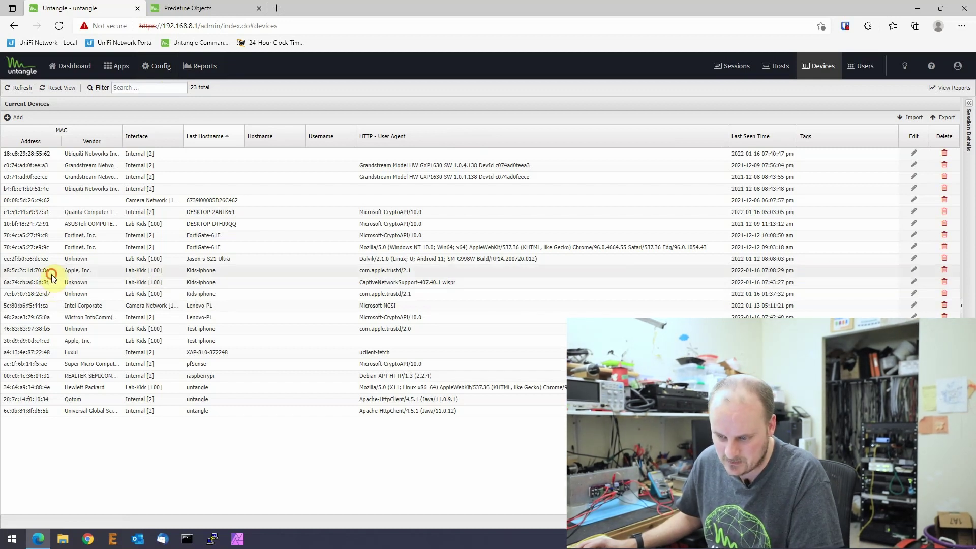
pyautogui.click(231, 272)
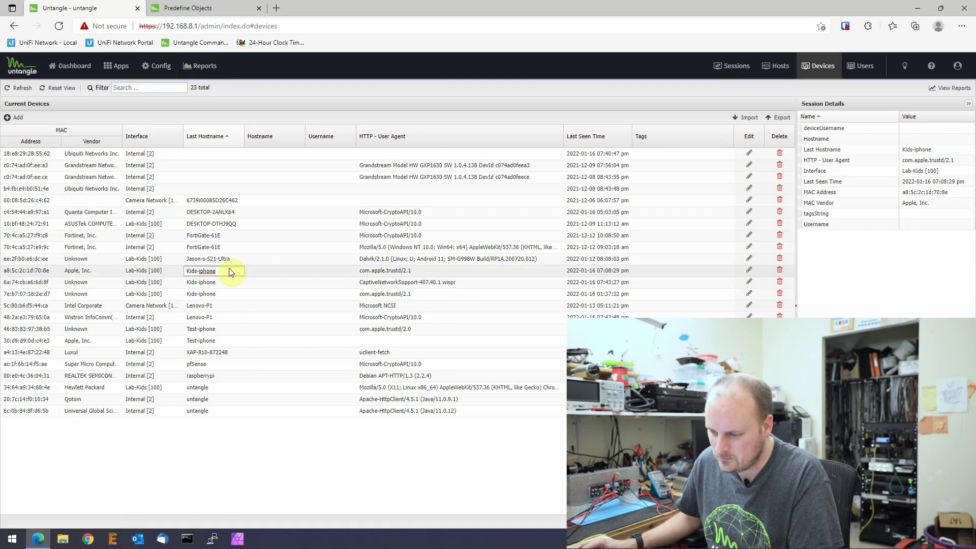
pyautogui.click(340, 271)
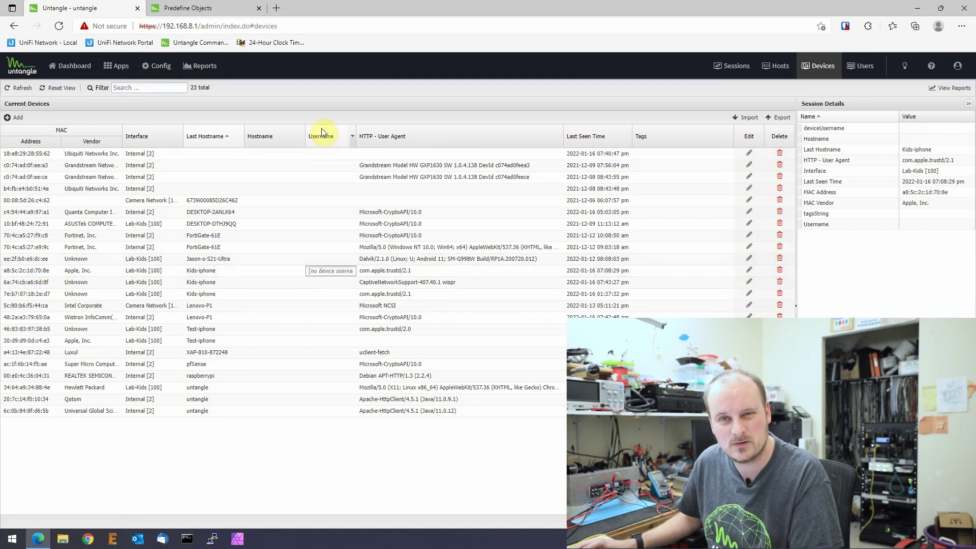
pyautogui.click(183, 8)
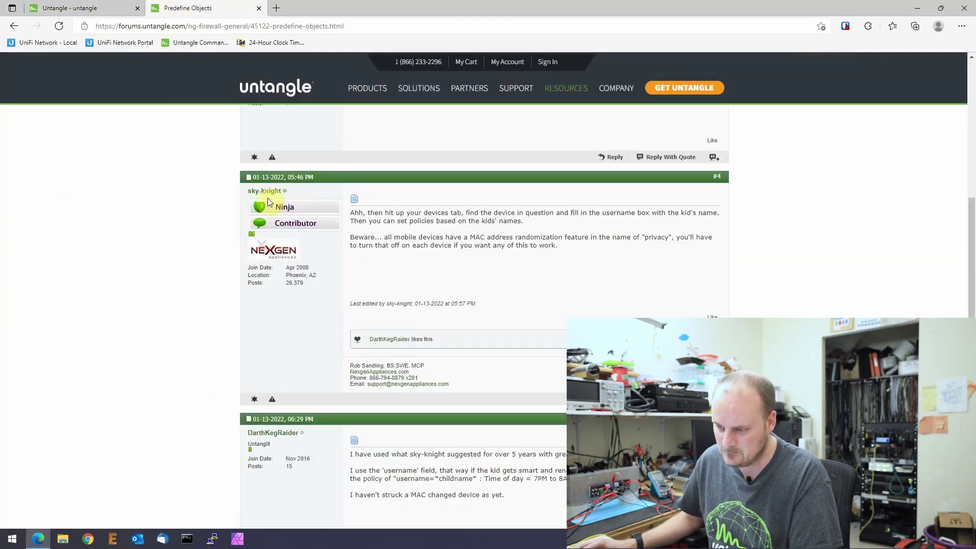
pyautogui.scroll(-1, 510, 311)
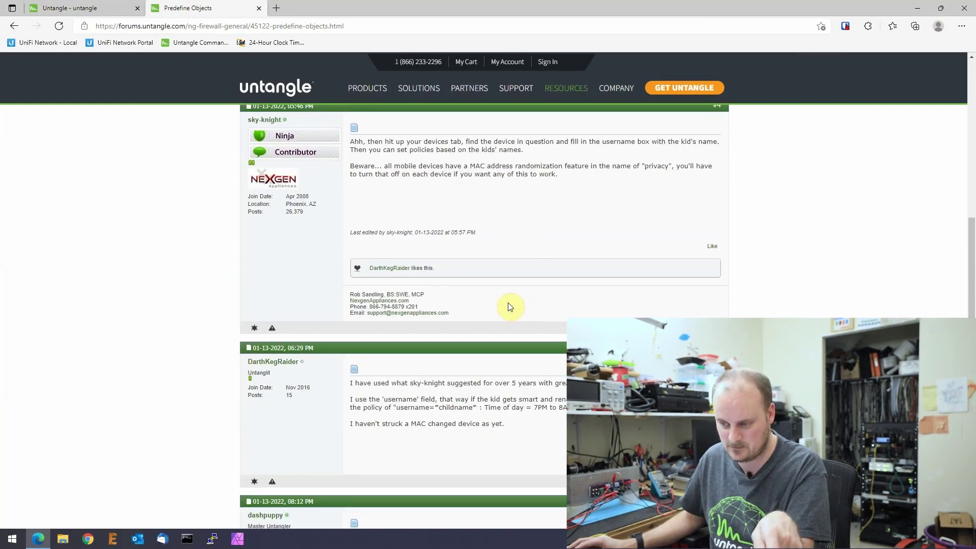
# Step: Give the Kids-iphone device the username kid1
pyautogui.click(104, 9)
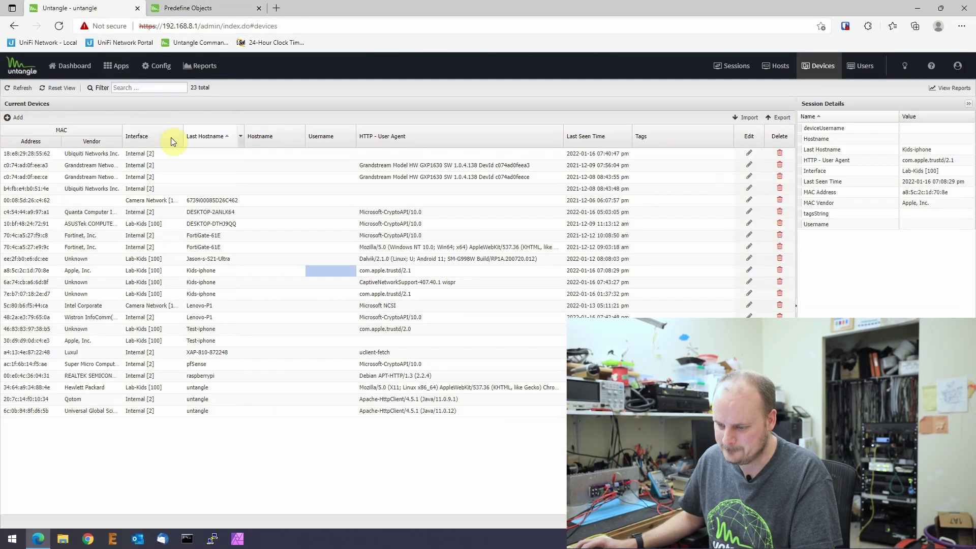
pyautogui.click(325, 270)
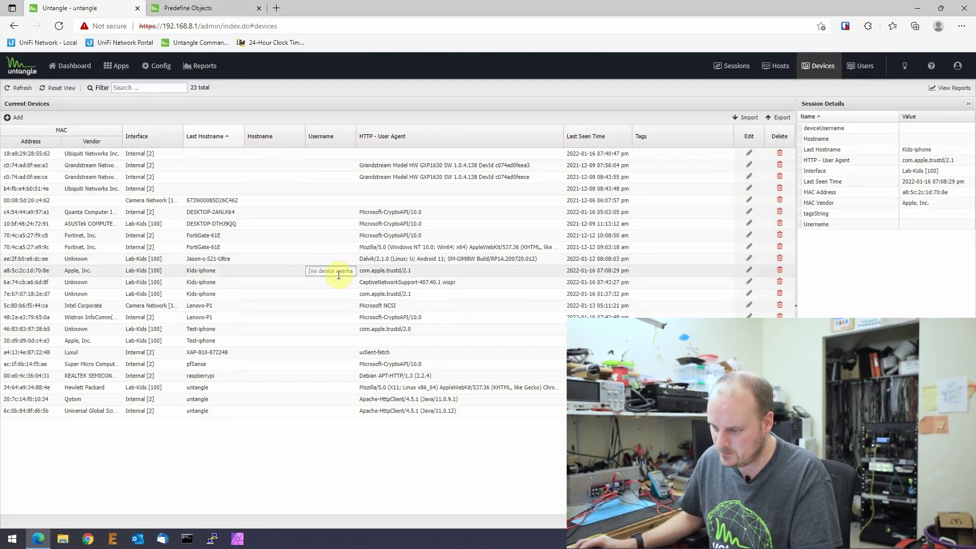
pyautogui.click(749, 270)
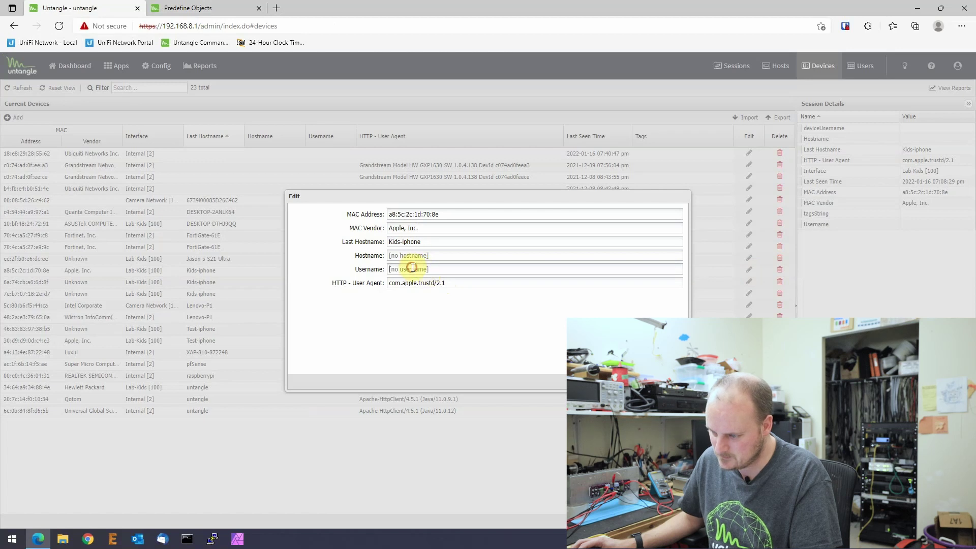
pyautogui.write('kid1')
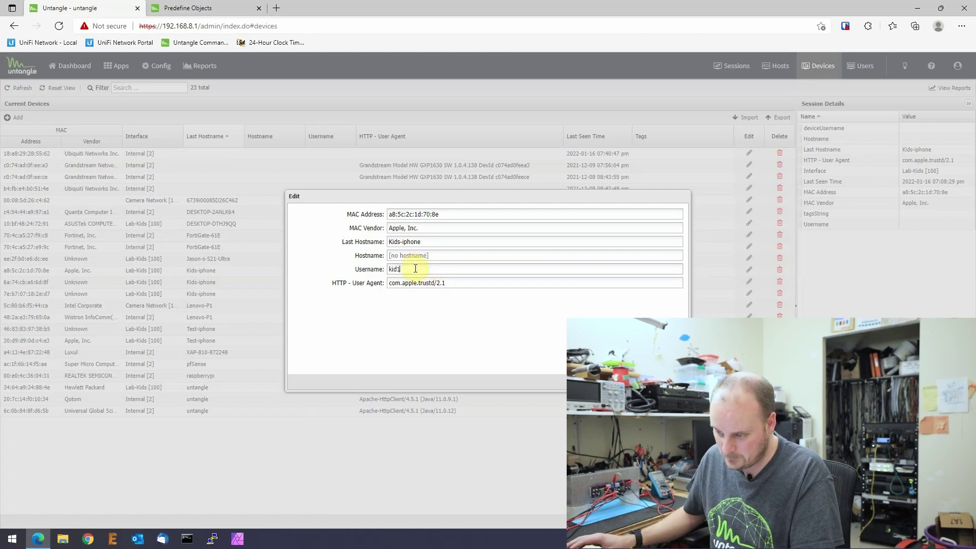
pyautogui.press('Return')
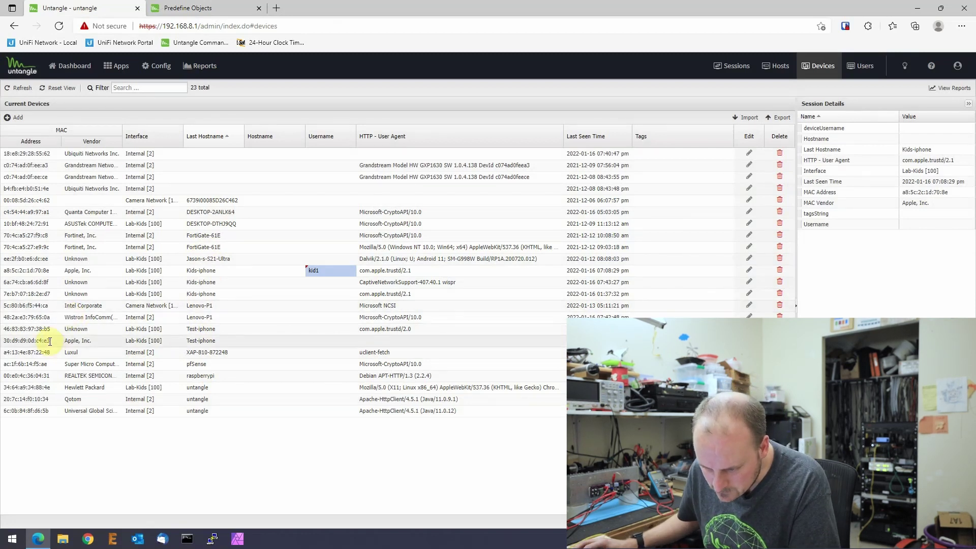
# Step: Give the Test-iphone device the username kid2
pyautogui.click(316, 341)
pyautogui.write('kid2')
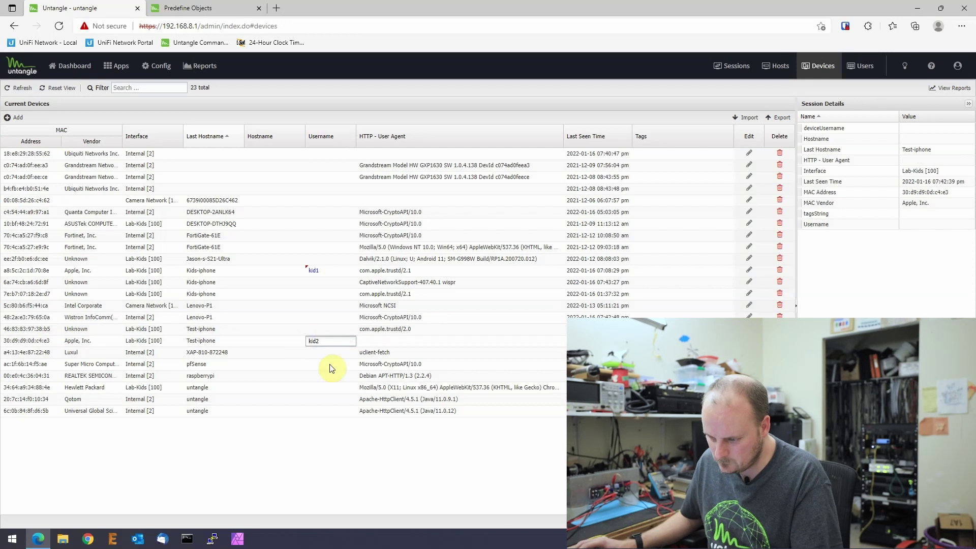
pyautogui.press('Return')
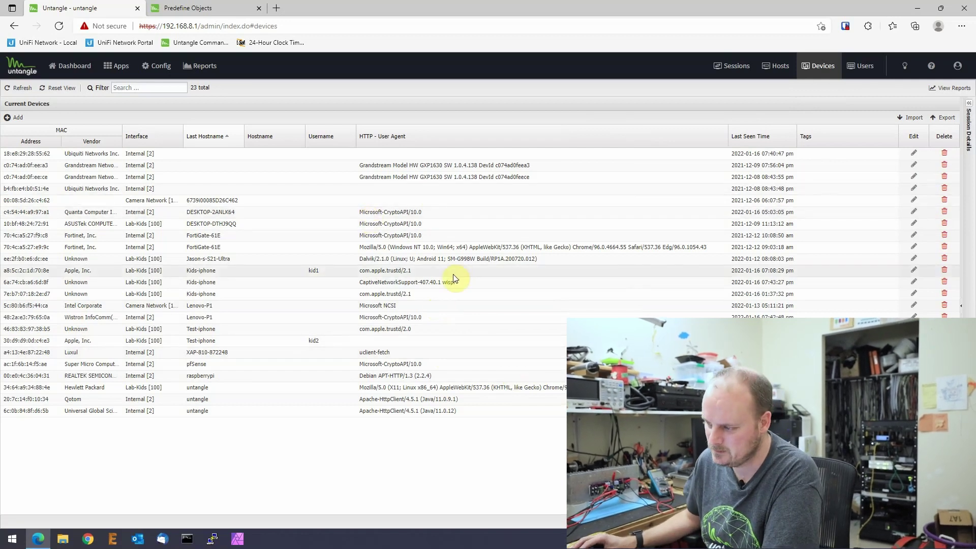
# Step: Open the Kids Block Bedtime rule for editing in the Policy Manager rules list
pyautogui.click(116, 67)
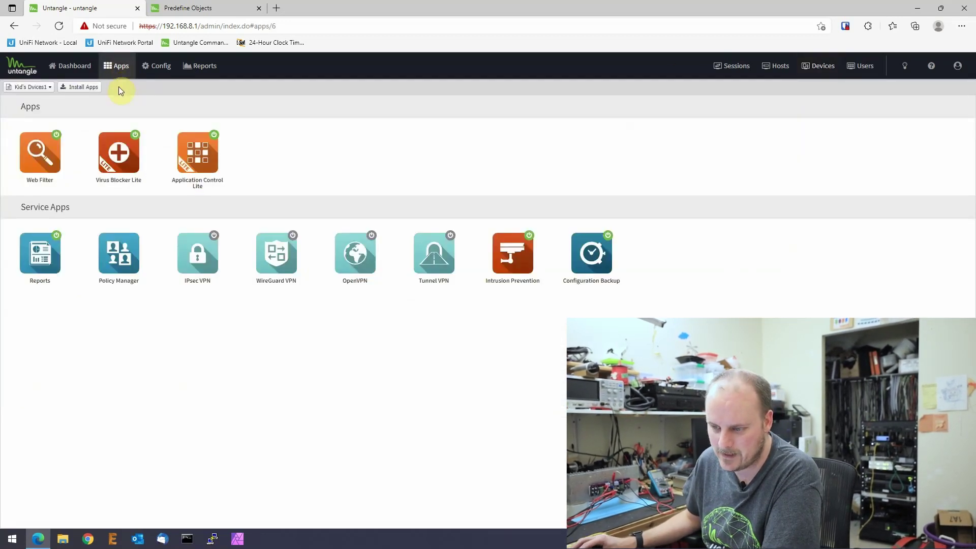
pyautogui.click(117, 256)
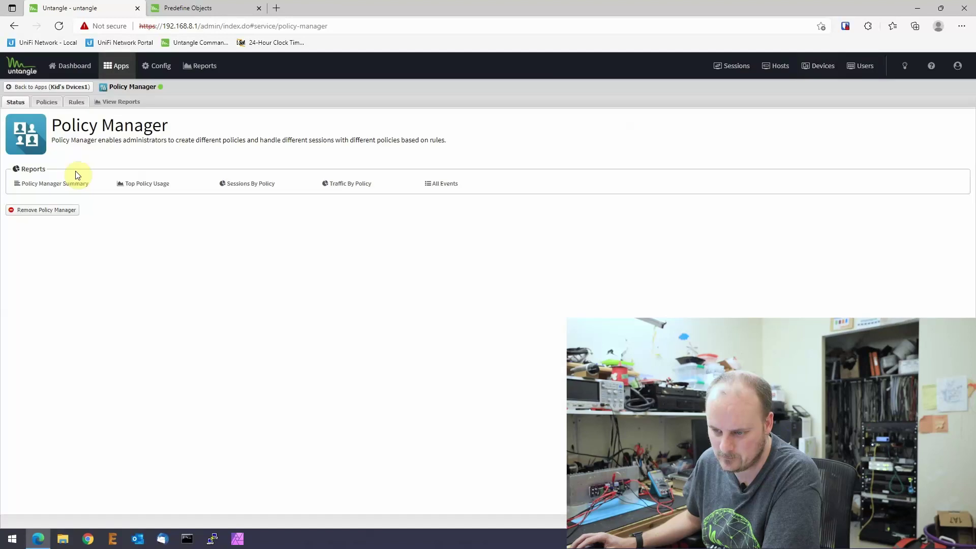
pyautogui.click(76, 106)
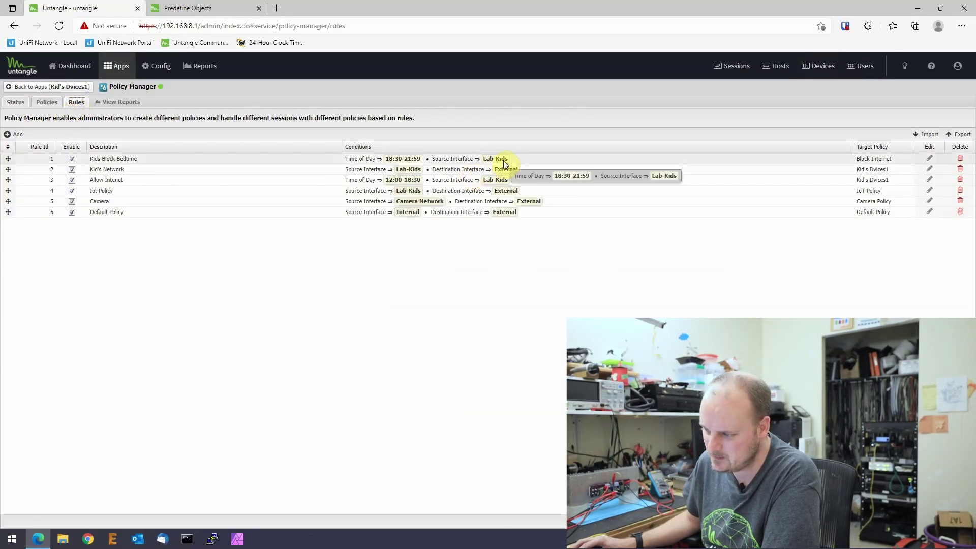
pyautogui.click(932, 160)
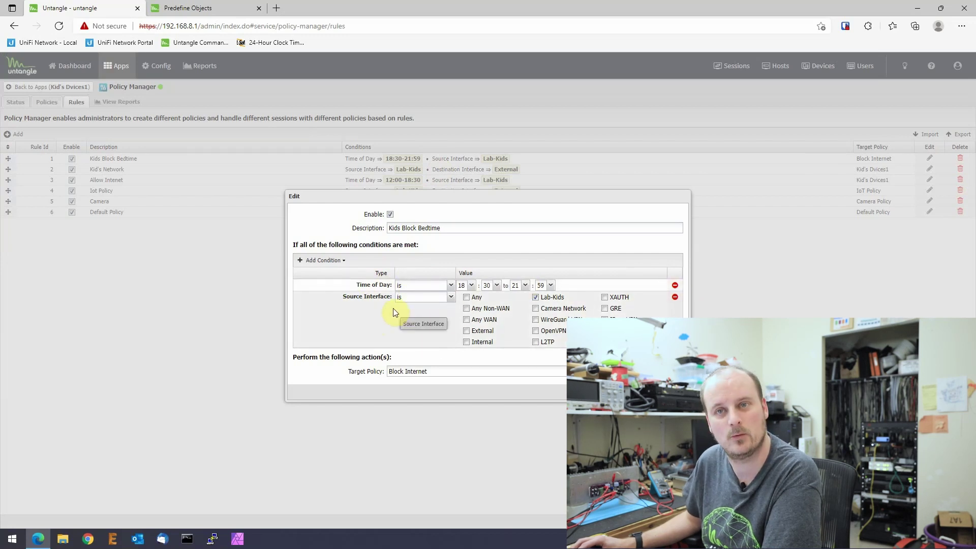
# Step: Replace the rule's Source Interface condition with a Username condition for kid1 and kid2
pyautogui.click(675, 298)
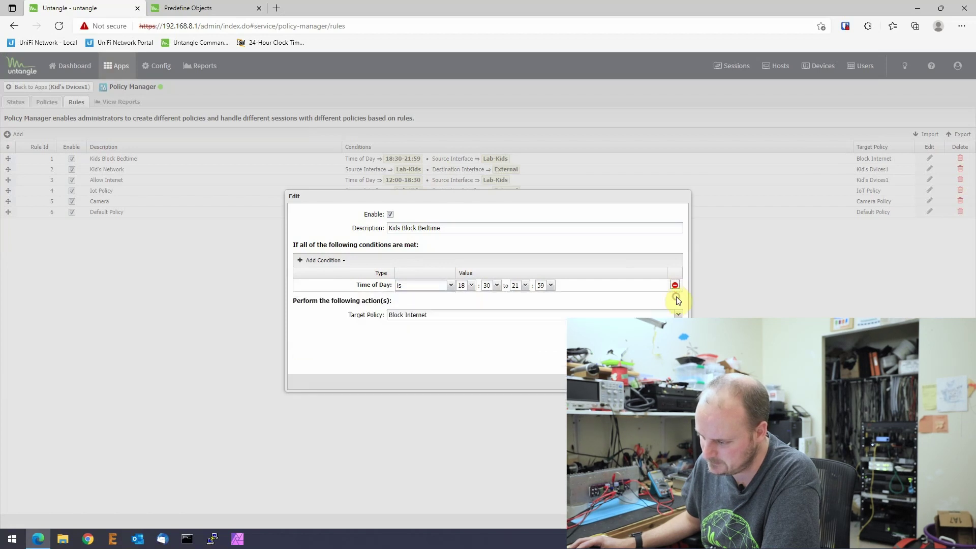
pyautogui.click(331, 259)
pyautogui.click(310, 305)
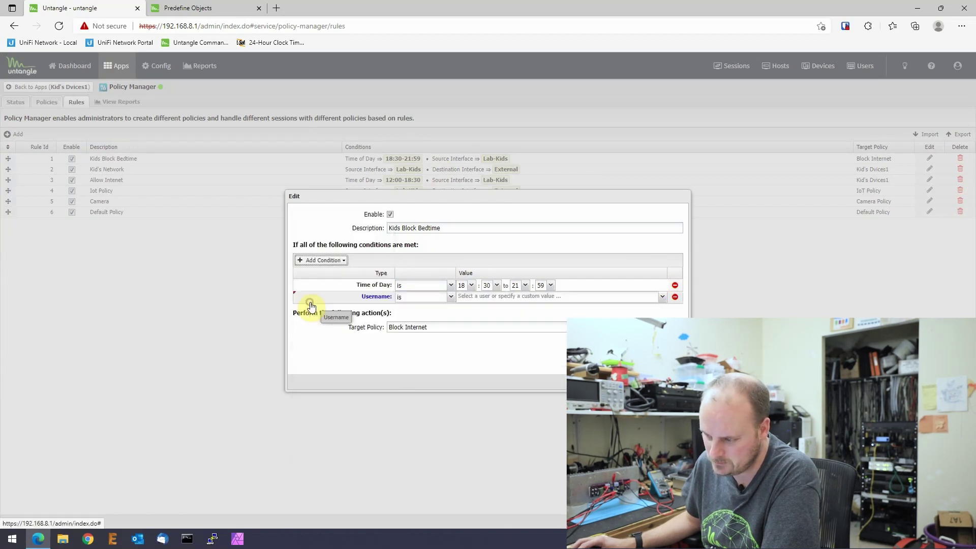
pyautogui.click(464, 296)
pyautogui.write('ki')
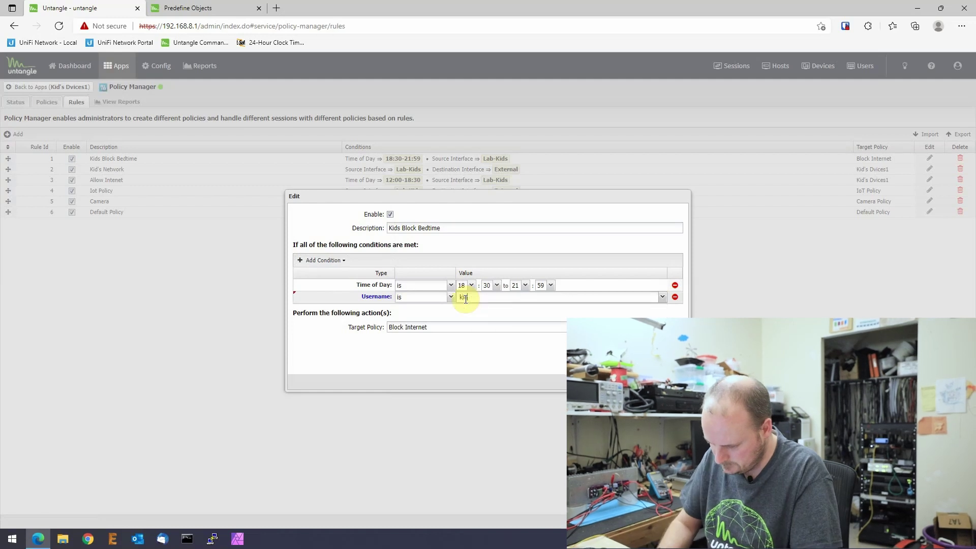
pyautogui.write('d1')
pyautogui.press('Return')
pyautogui.write('k')
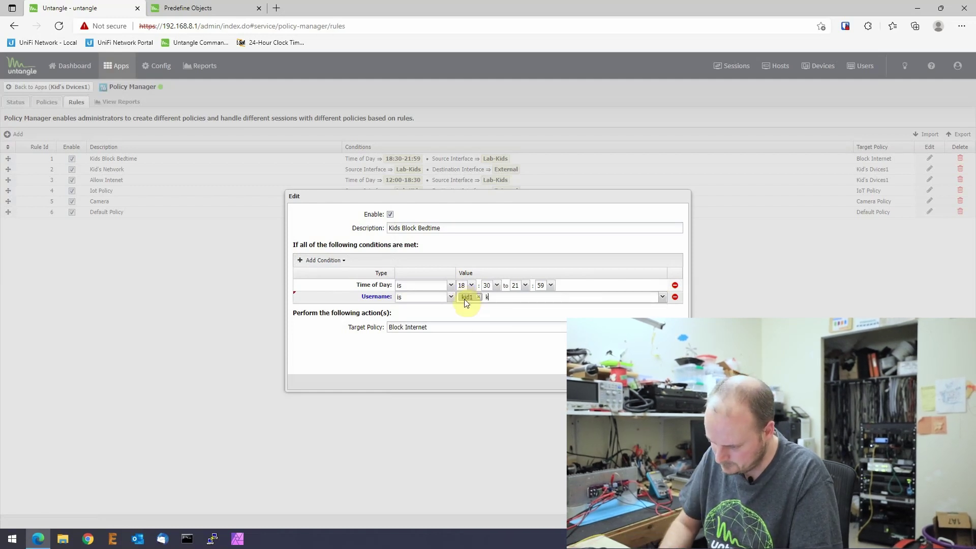
pyautogui.write('id2')
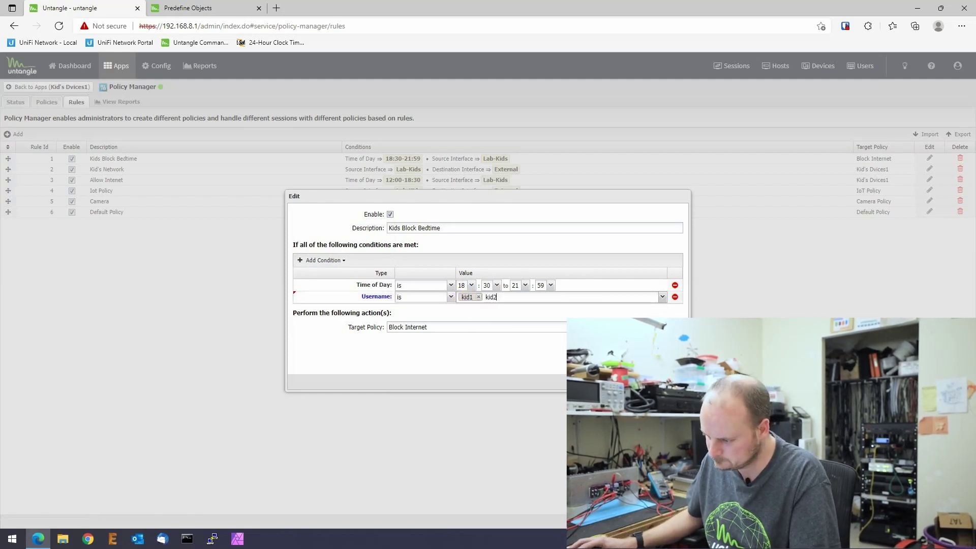
pyautogui.press('Return')
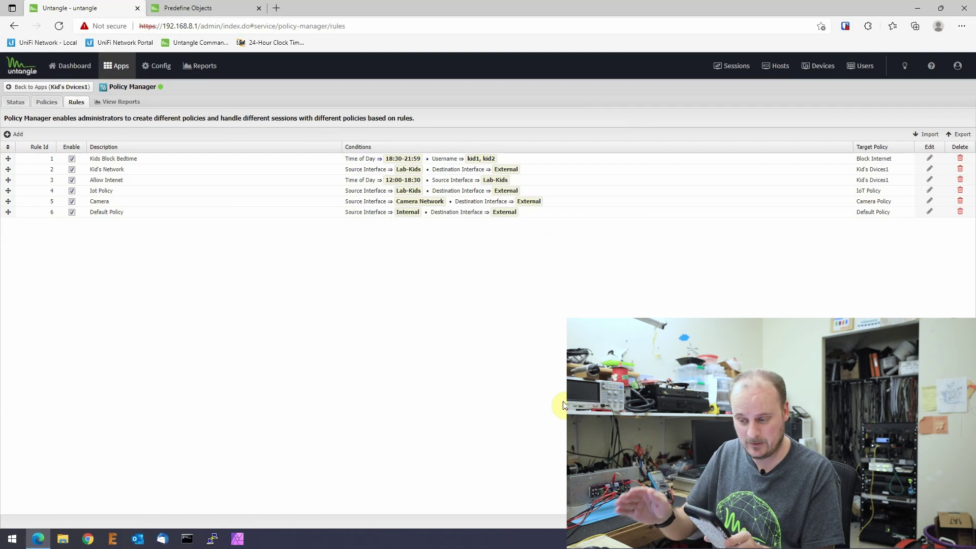
# Step: Disable the Kids Block Bedtime rule and save the rule changes
pyautogui.click(72, 160)
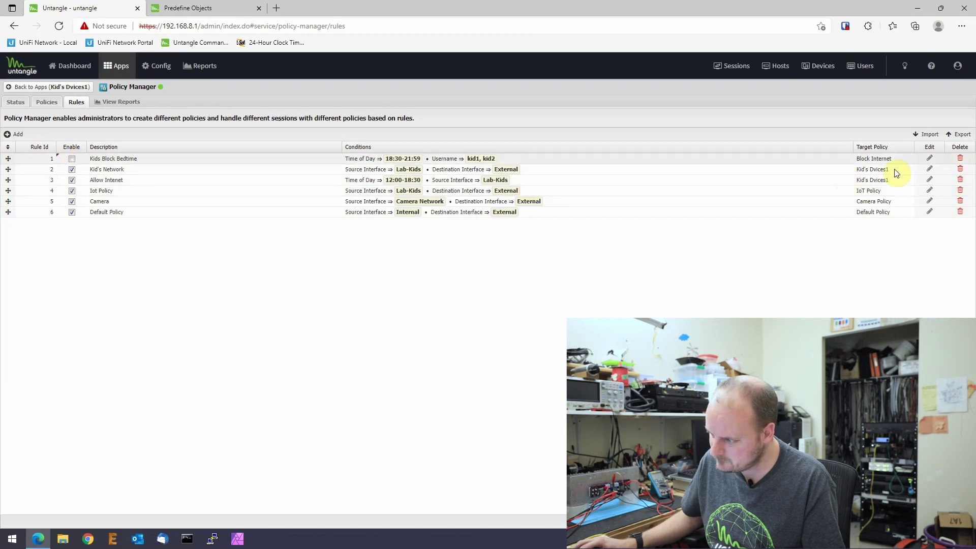
pyautogui.click(951, 521)
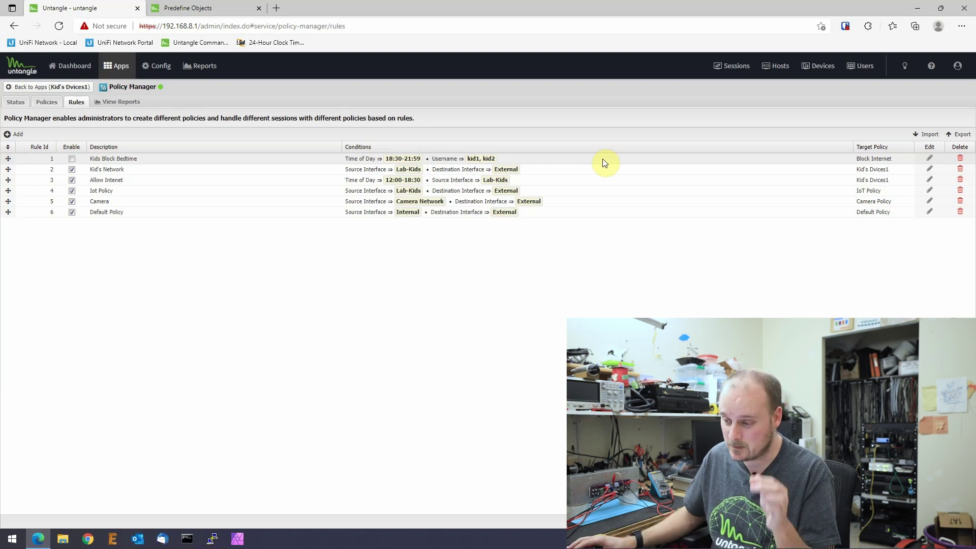
# Step: Re-enable rule 1, Kids Block Bedtime, in the Policy Manager rules list
pyautogui.click(73, 158)
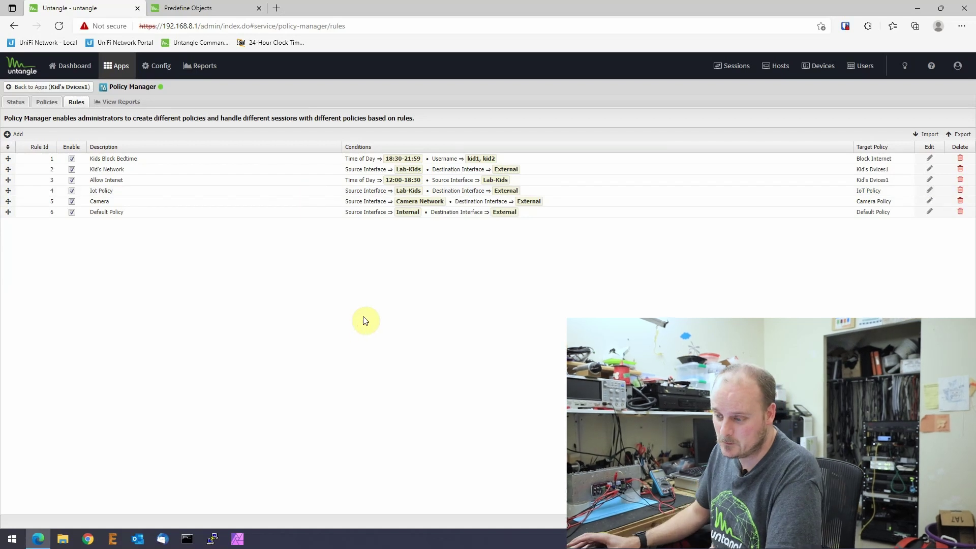
pyautogui.click(440, 436)
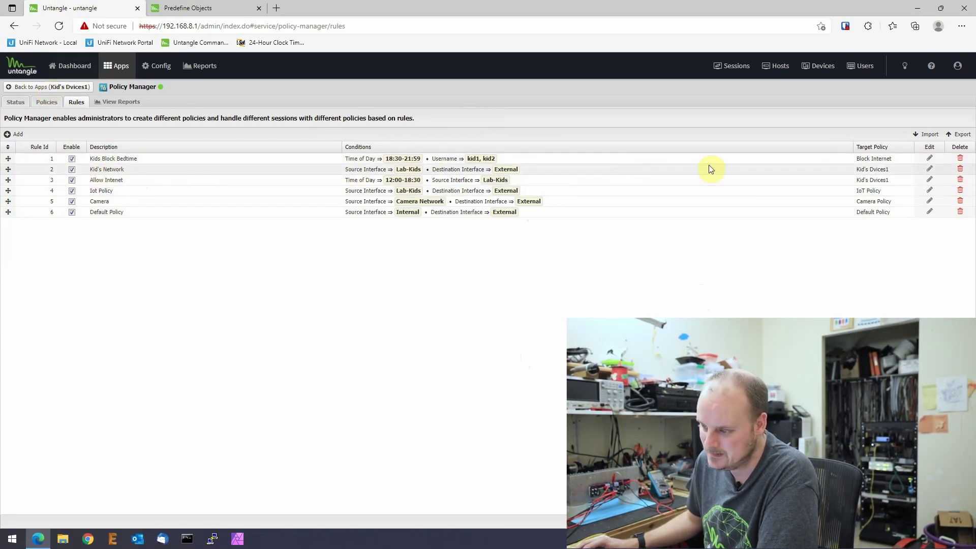
# Step: Review the Kid's Network rule's interfaces, cancel without changes, and return to the Apps page
pyautogui.click(930, 169)
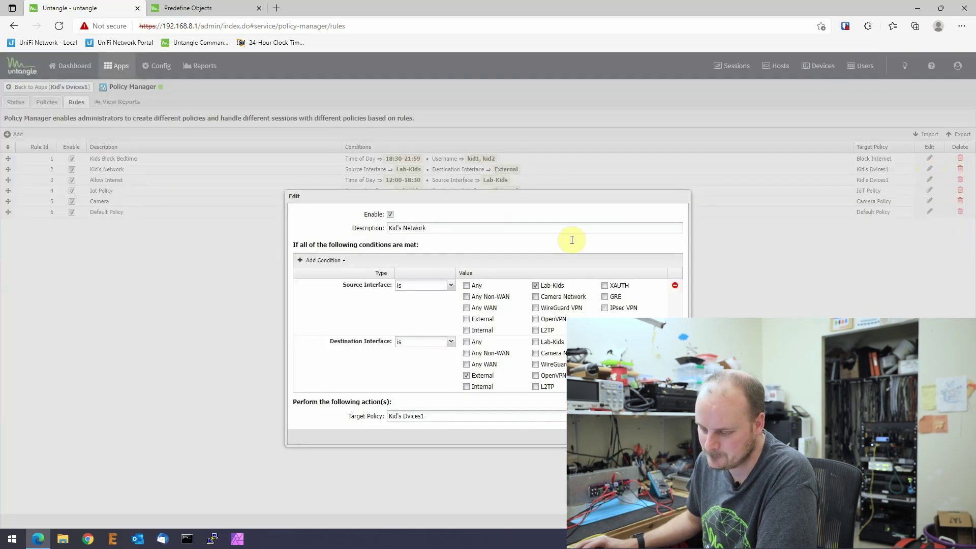
pyautogui.click(535, 286)
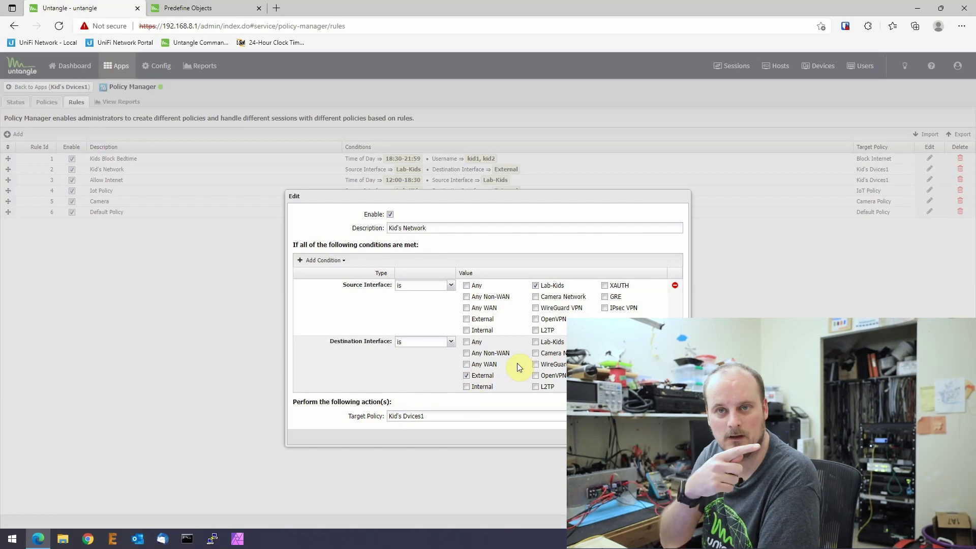
pyautogui.click(661, 436)
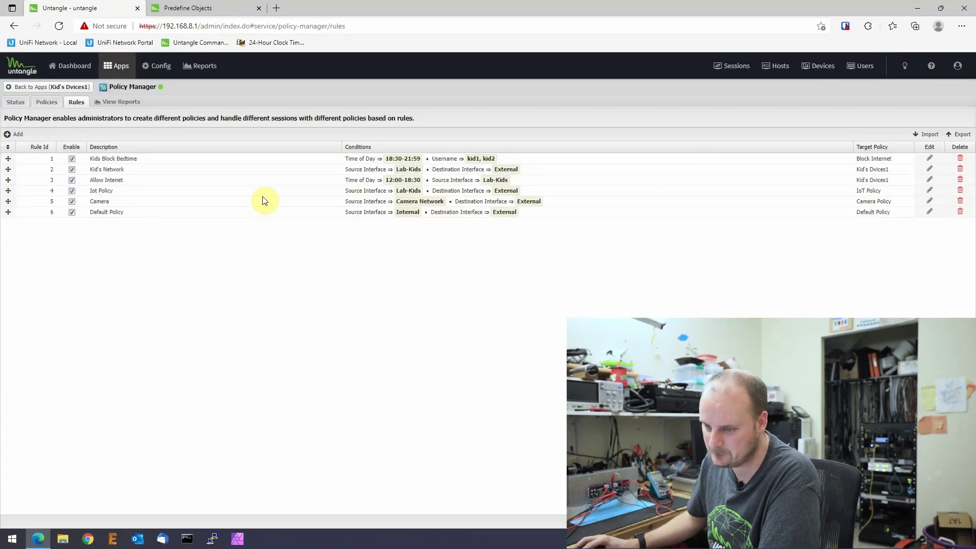
pyautogui.click(118, 66)
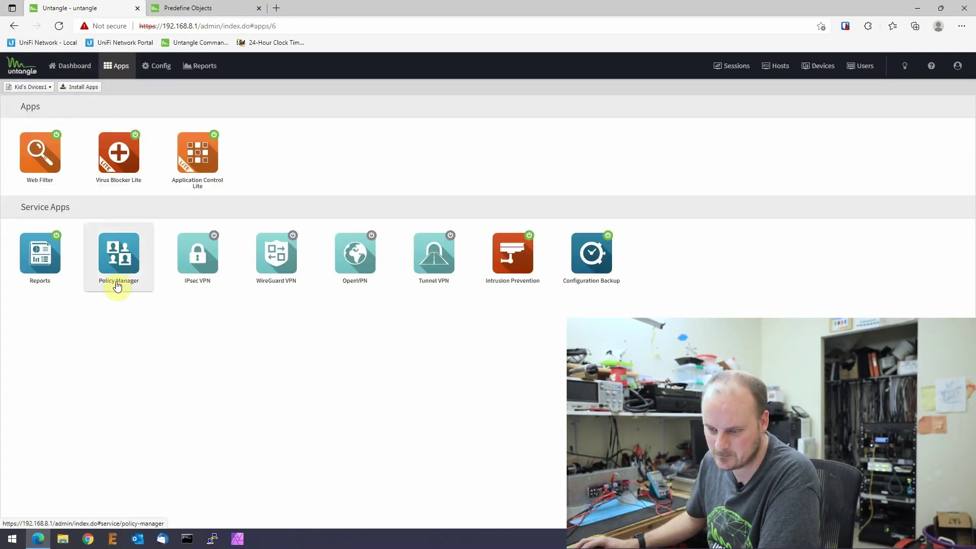
pyautogui.click(28, 86)
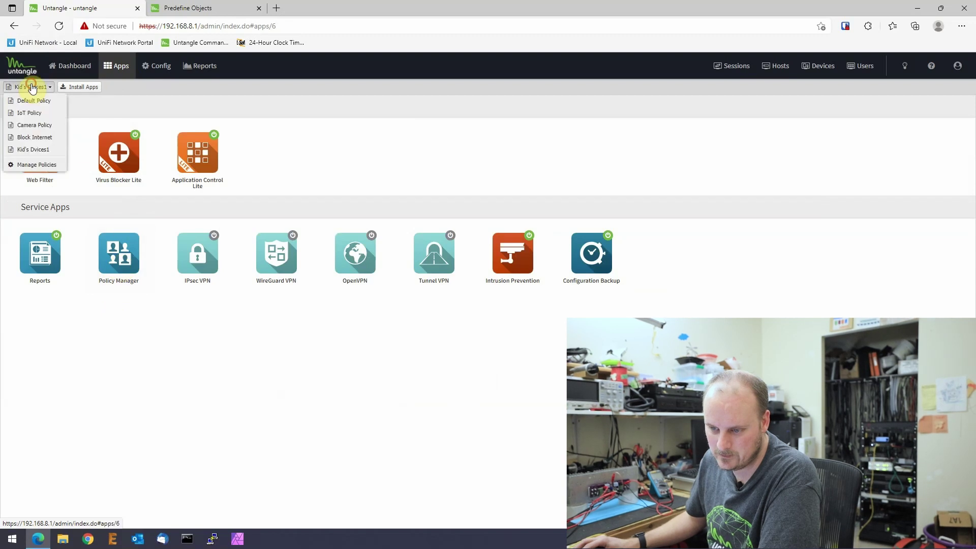
pyautogui.click(32, 148)
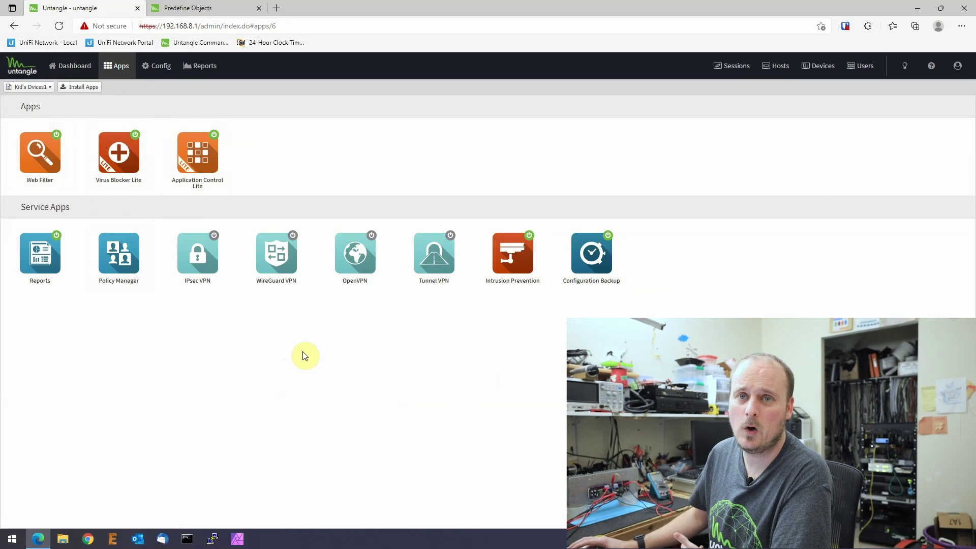
pyautogui.click(206, 6)
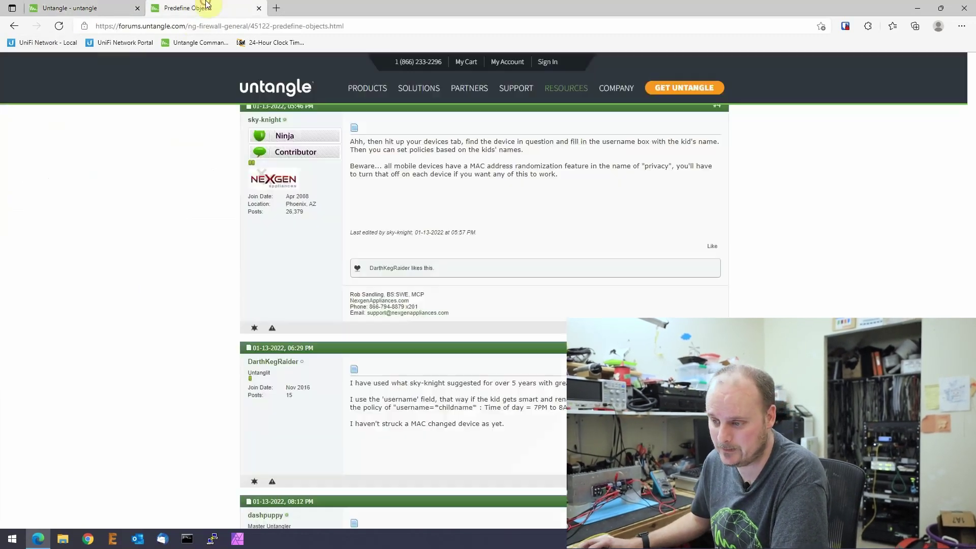
pyautogui.scroll(1, 536, 260)
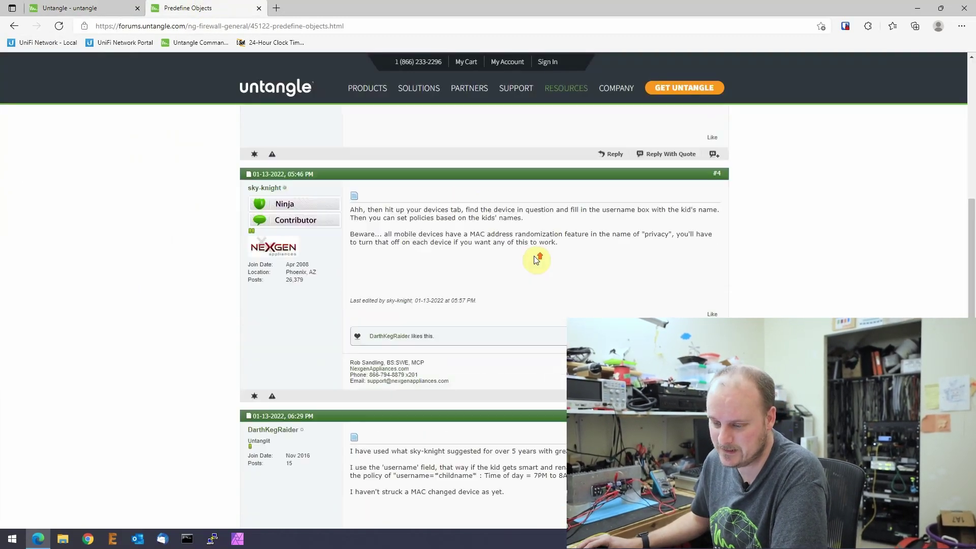
pyautogui.scroll(-2, 488, 257)
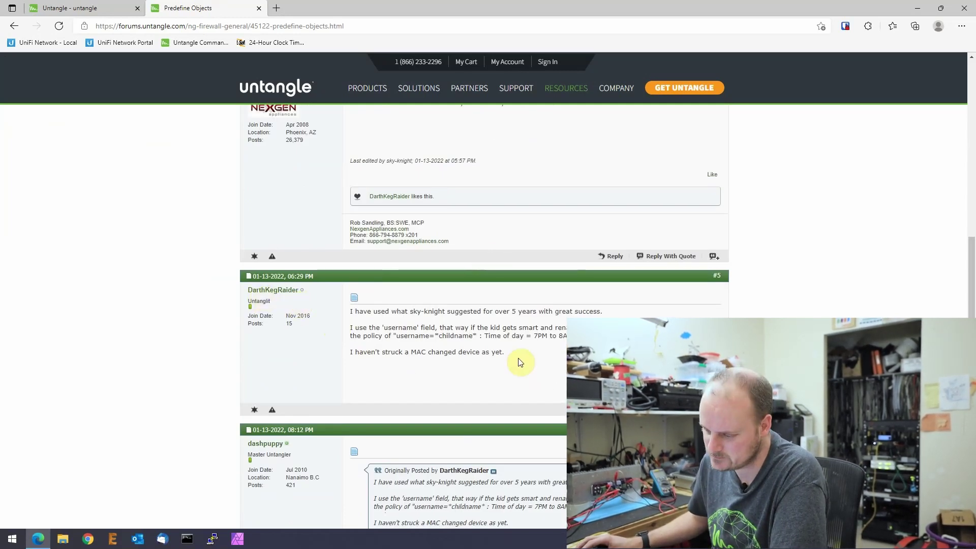
pyautogui.scroll(5, 427, 343)
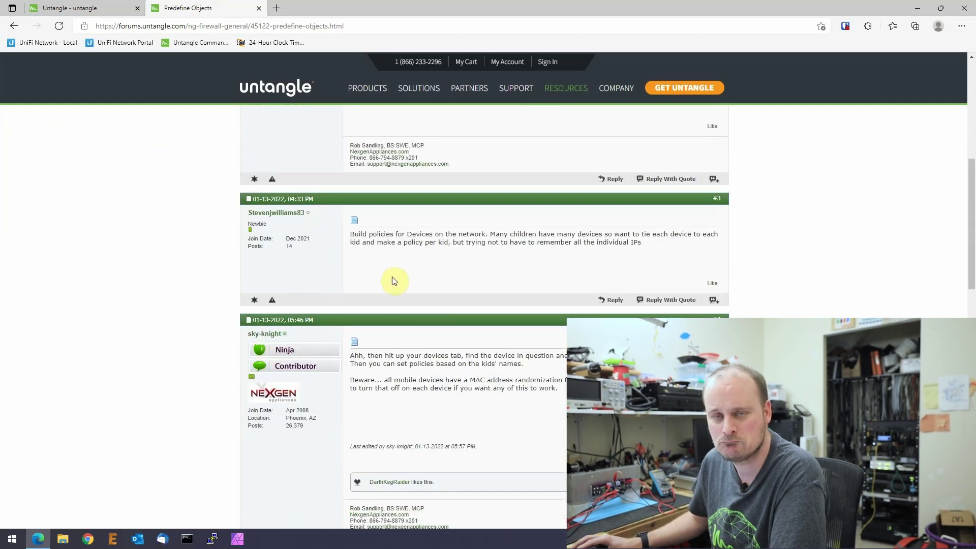
pyautogui.click(433, 286)
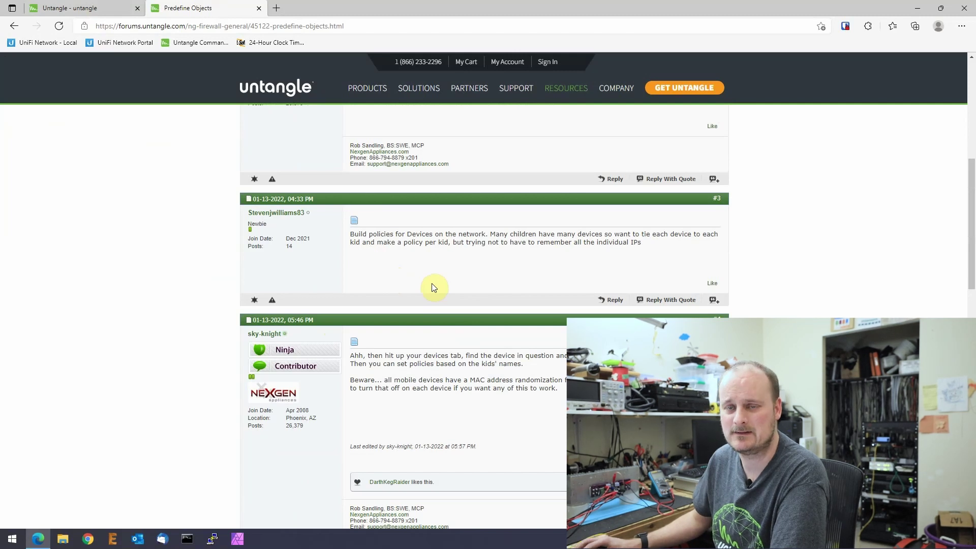
pyautogui.moveTo(649, 245); pyautogui.dragTo(351, 238)
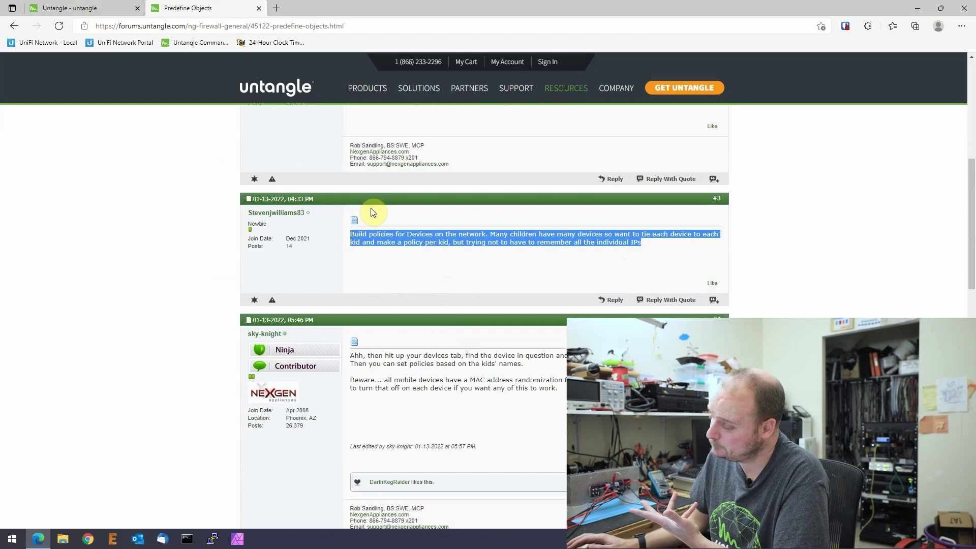
pyautogui.click(77, 219)
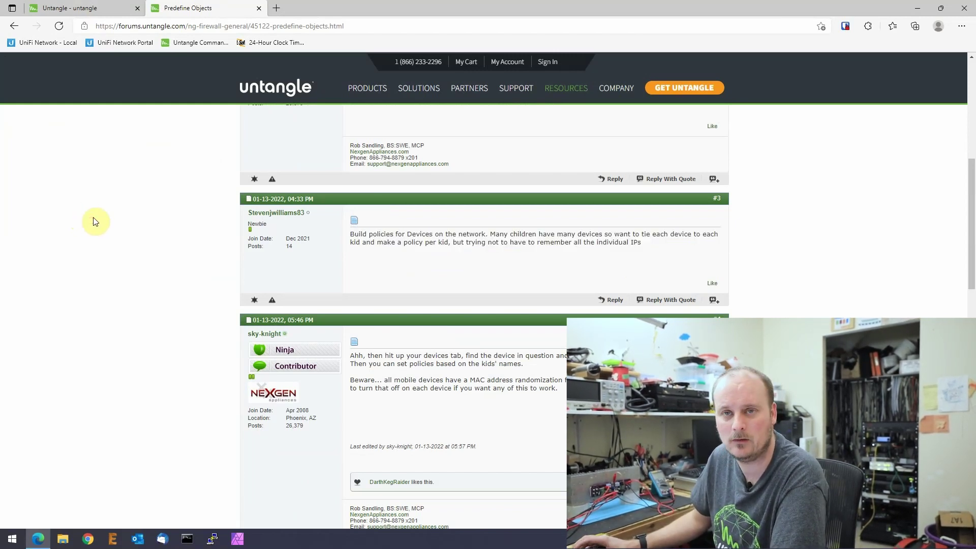
pyautogui.click(96, 220)
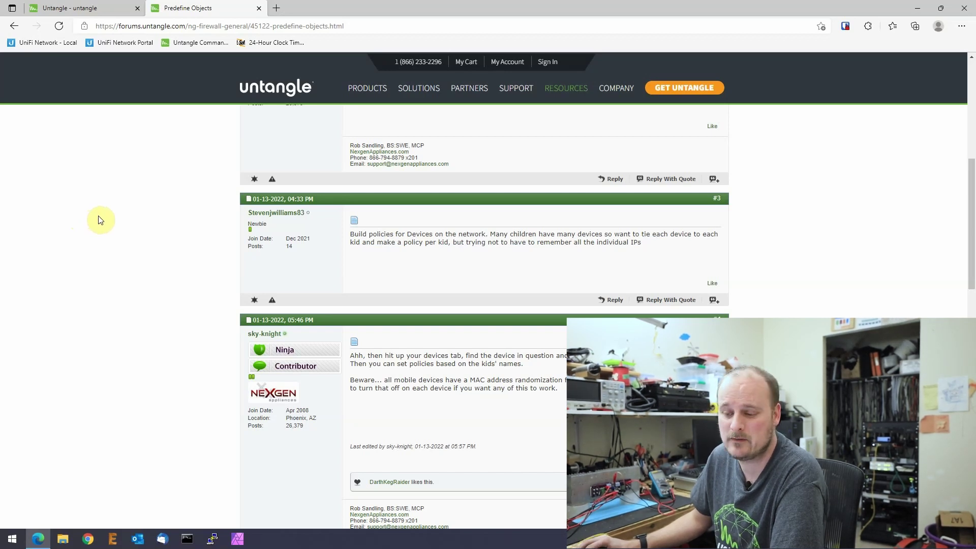
pyautogui.click(98, 219)
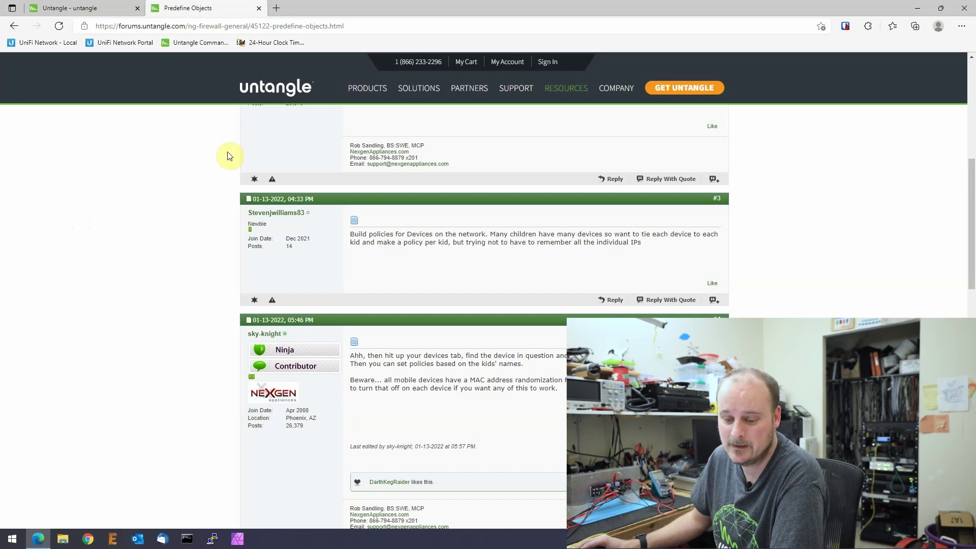
pyautogui.click(186, 161)
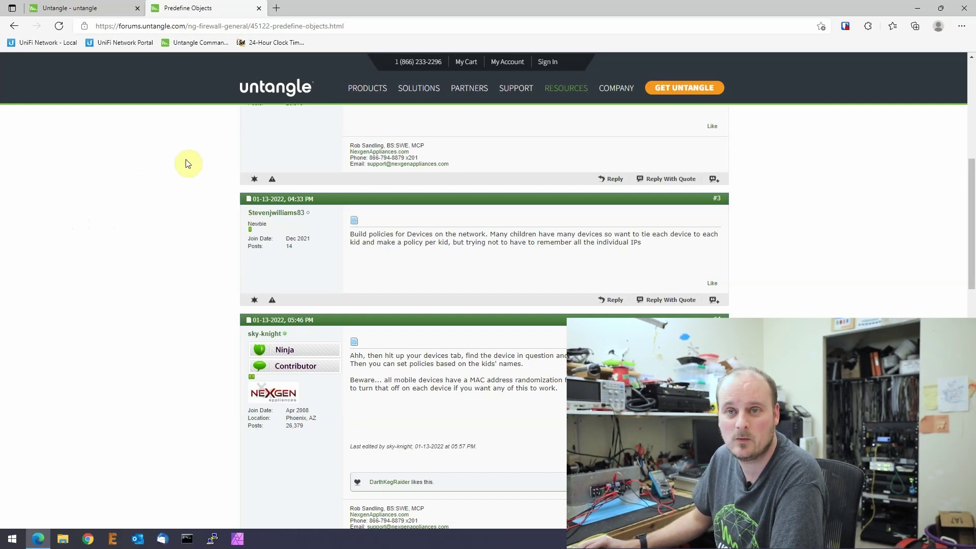
pyautogui.click(186, 162)
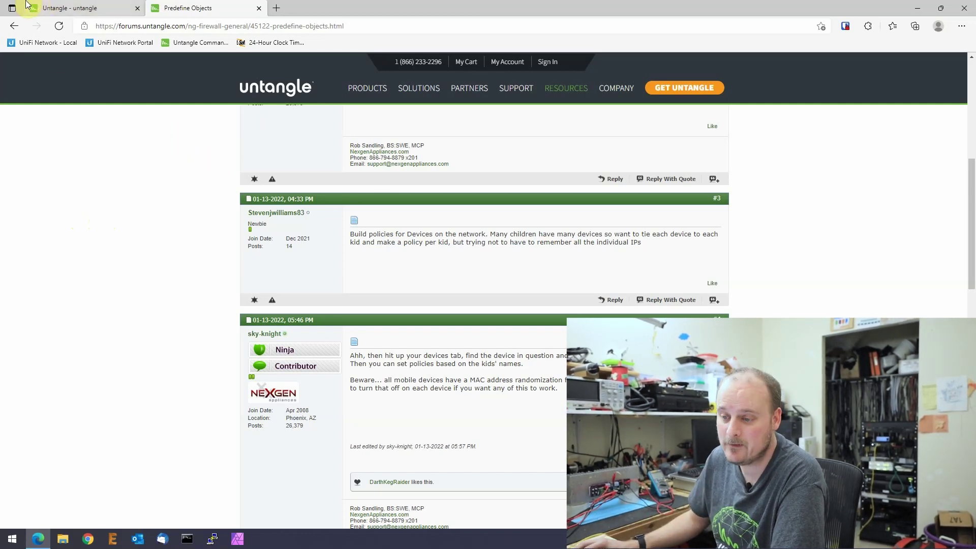
pyautogui.click(70, 6)
pyautogui.click(356, 394)
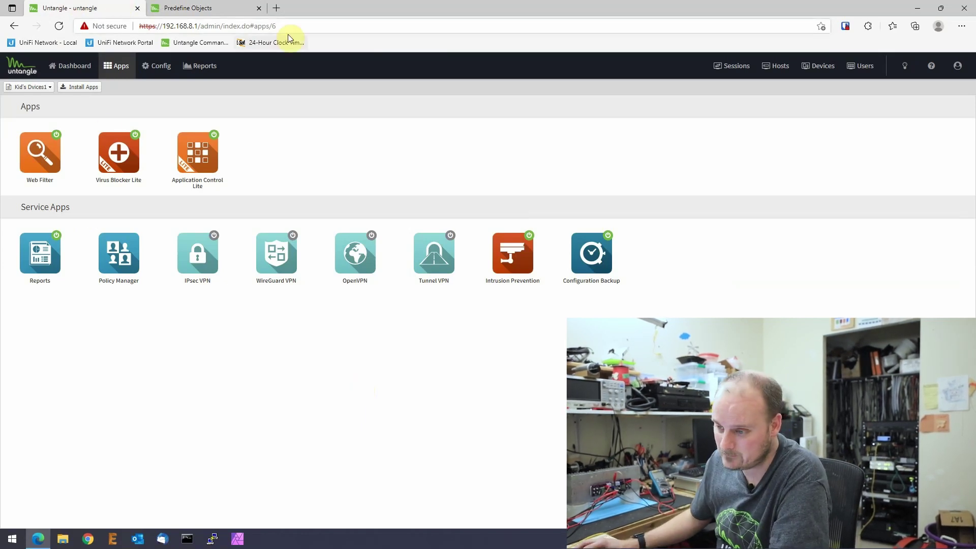
# Step: Load YouTube in a new browser tab
pyautogui.click(277, 7)
pyautogui.write('youtube')
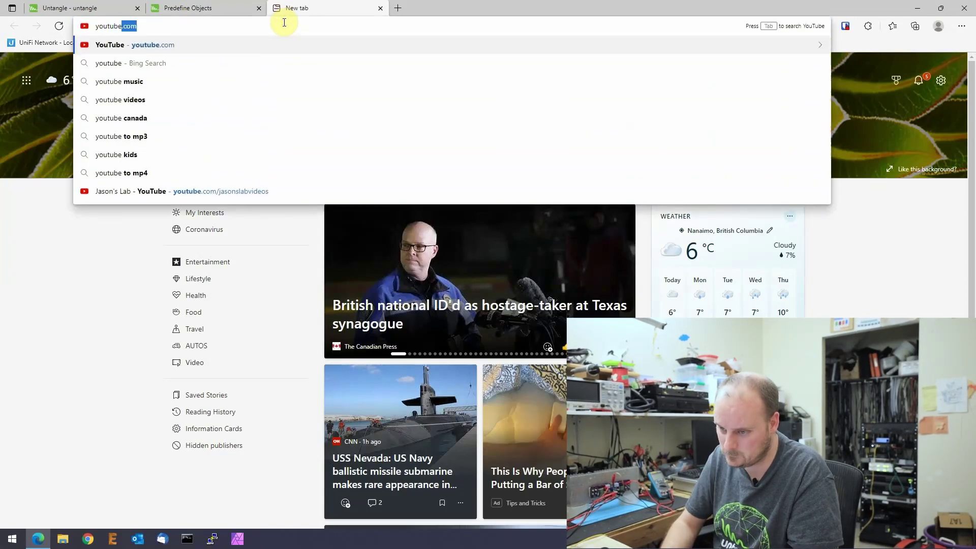
pyautogui.press('Return')
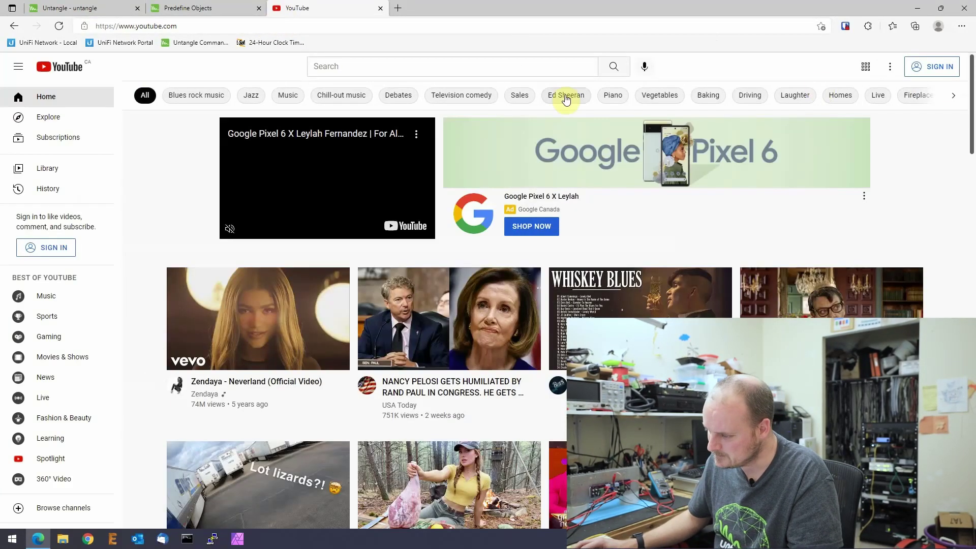
# Step: Search YouTube for 'jasons lab'
pyautogui.click(335, 67)
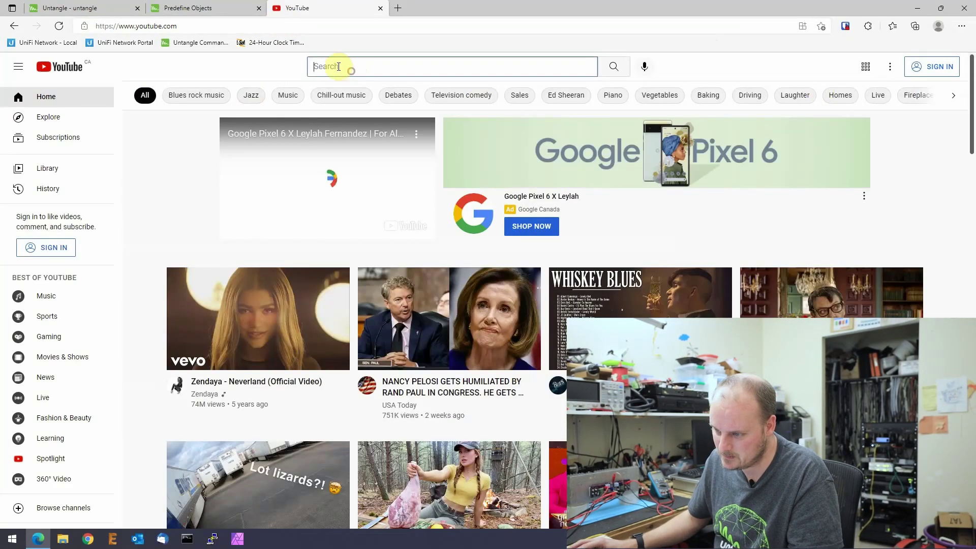
pyautogui.write('jasons lab')
pyautogui.press('Return')
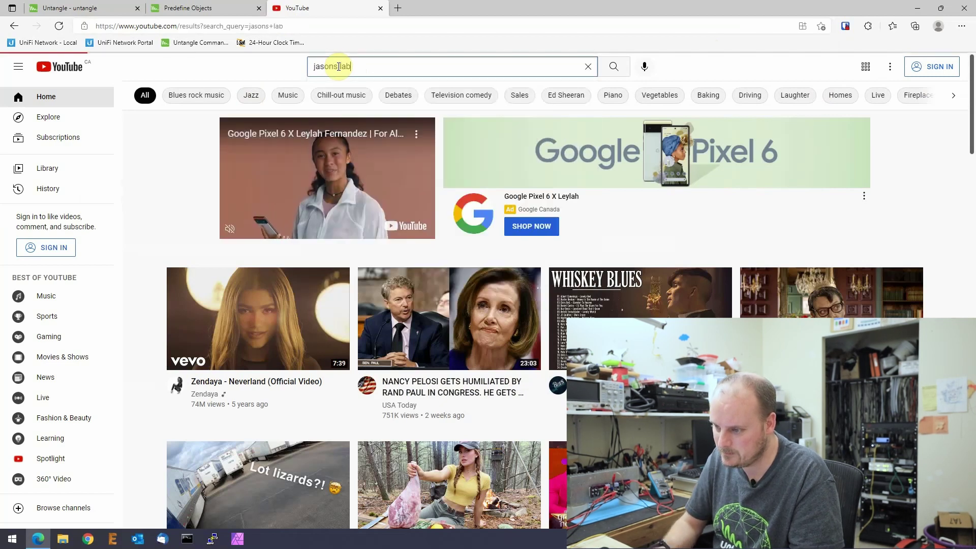